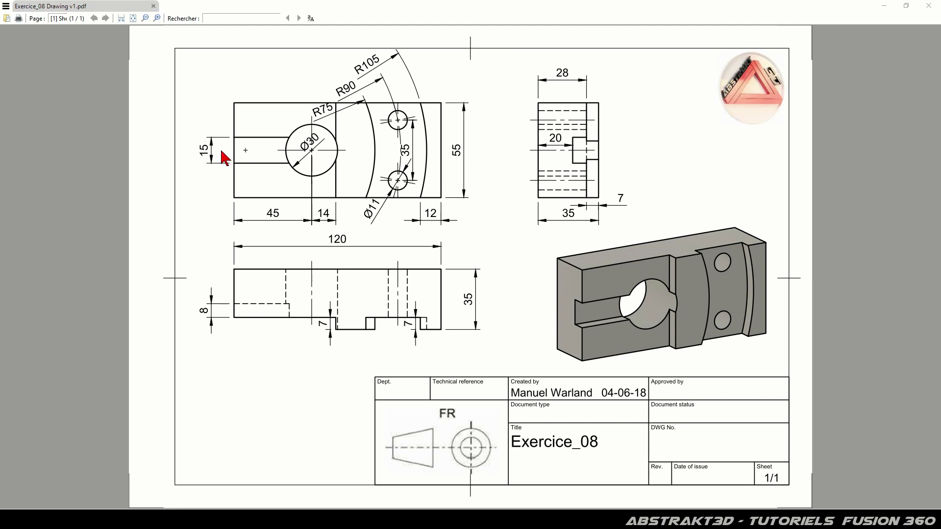
Restore down the Exercice_08 PDF window so the empty Fusion 360 design shows behind it.
click(905, 5)
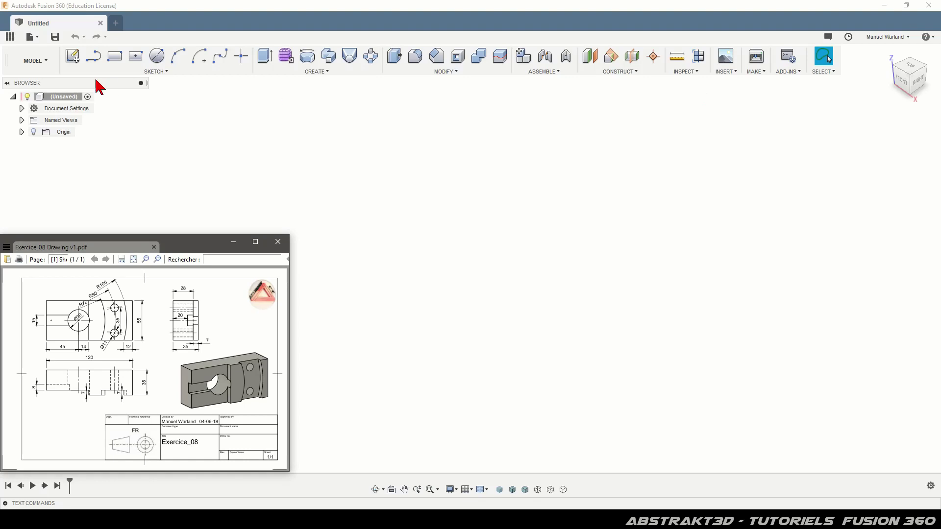
Start a new sketch on the XZ origin plane and bring the origin into view.
click(72, 57)
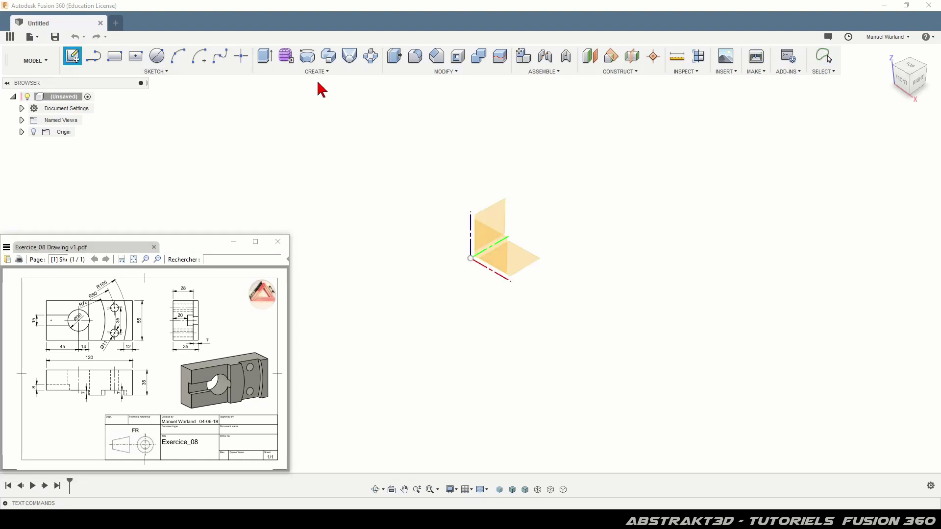
click(502, 211)
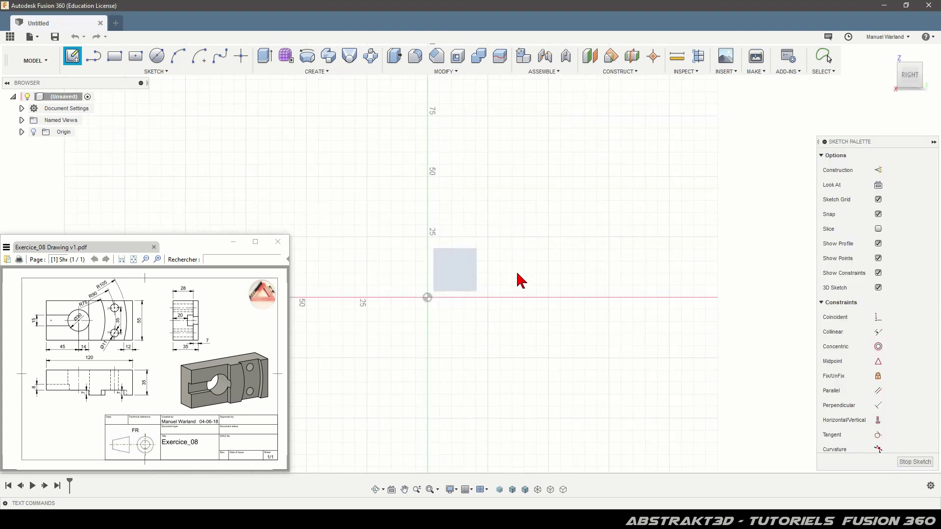
middle_drag(445, 325, 630, 357)
scroll(632, 361, up, 4)
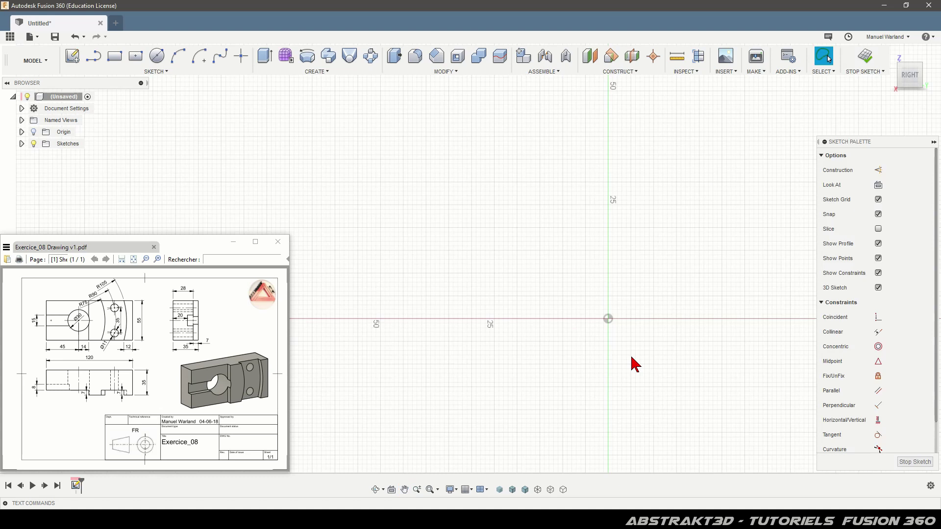
Draw a 30 mm diameter center-diameter circle centred on the origin.
click(158, 57)
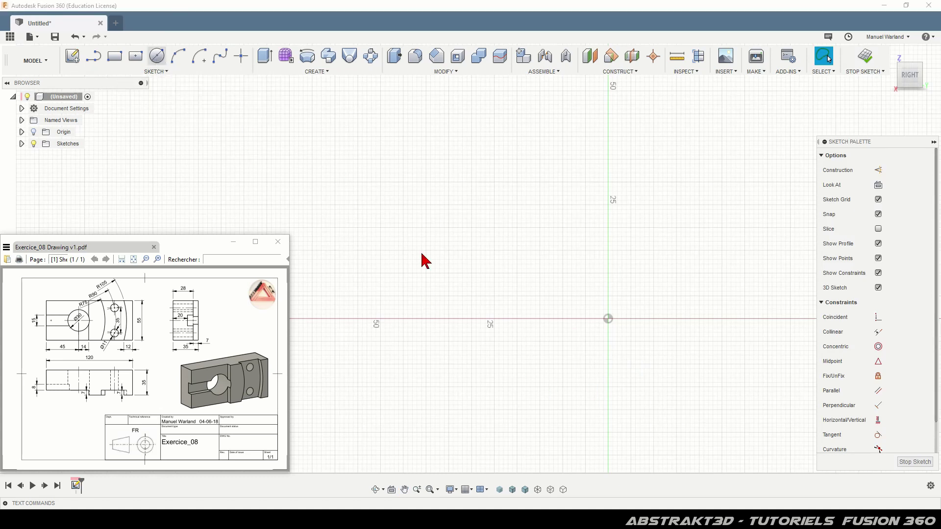
click(608, 319)
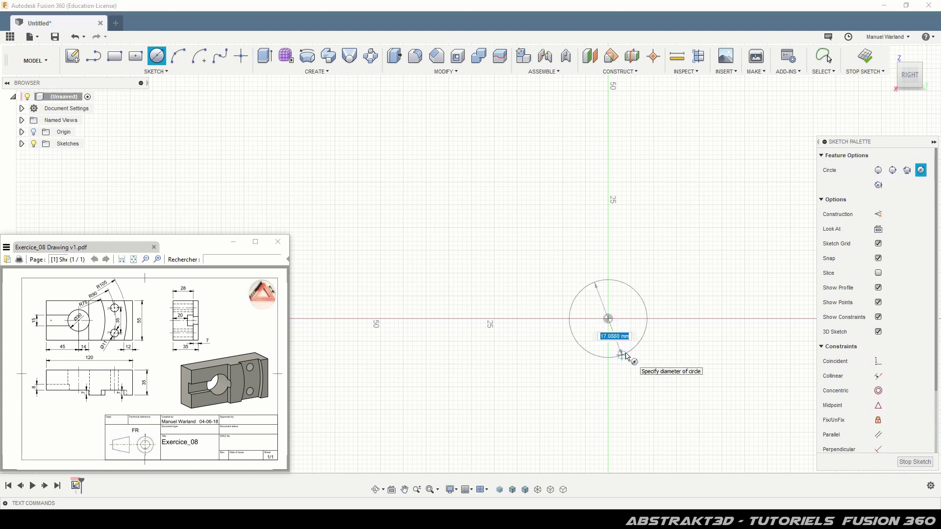
text(3)
key(Return)
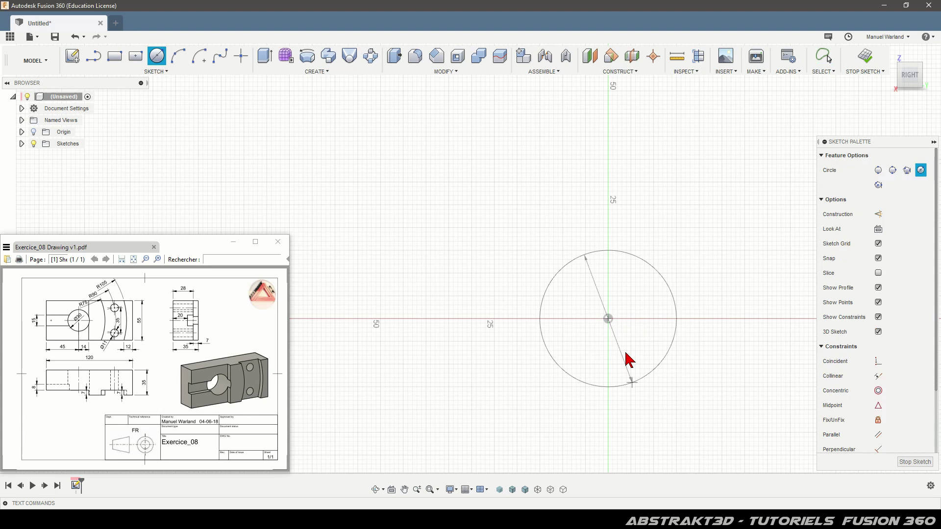
key(Escape)
scroll(458, 363, down, 1)
scroll(451, 366, down, 2)
scroll(447, 370, down, 1)
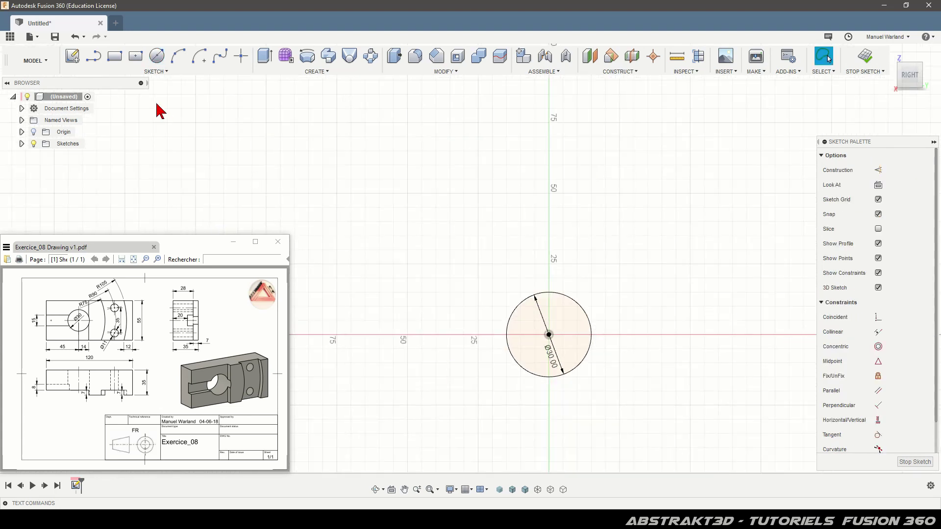
click(93, 57)
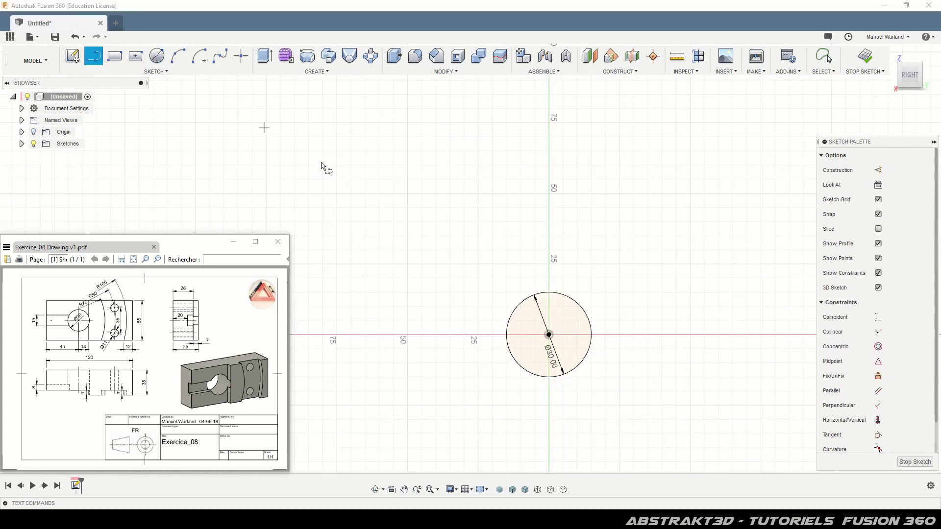
Draw a horizontal line rightward from the circle's centre and convert it to construction geometry.
click(549, 335)
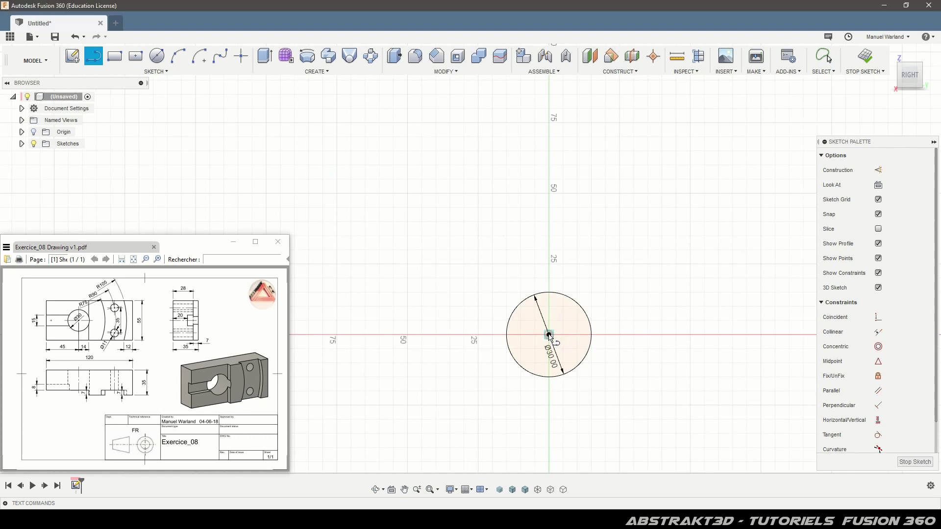
click(718, 335)
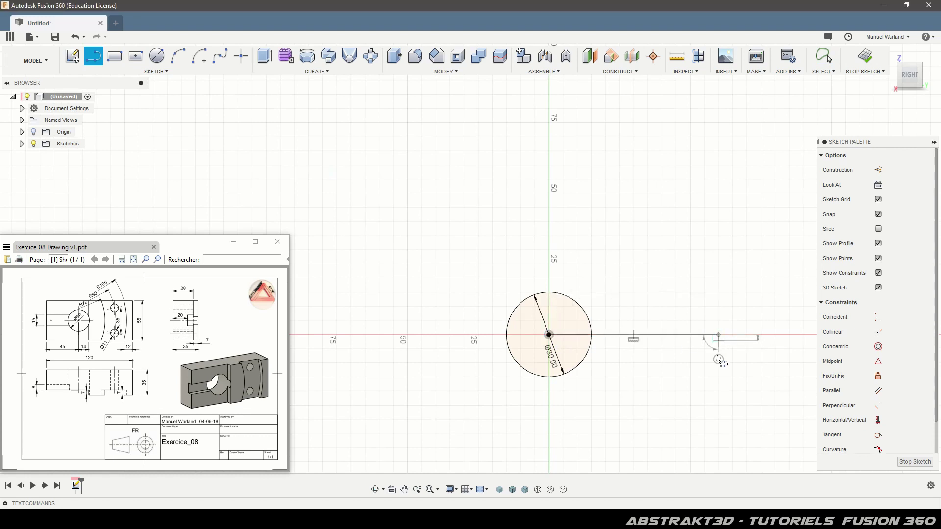
key(Escape)
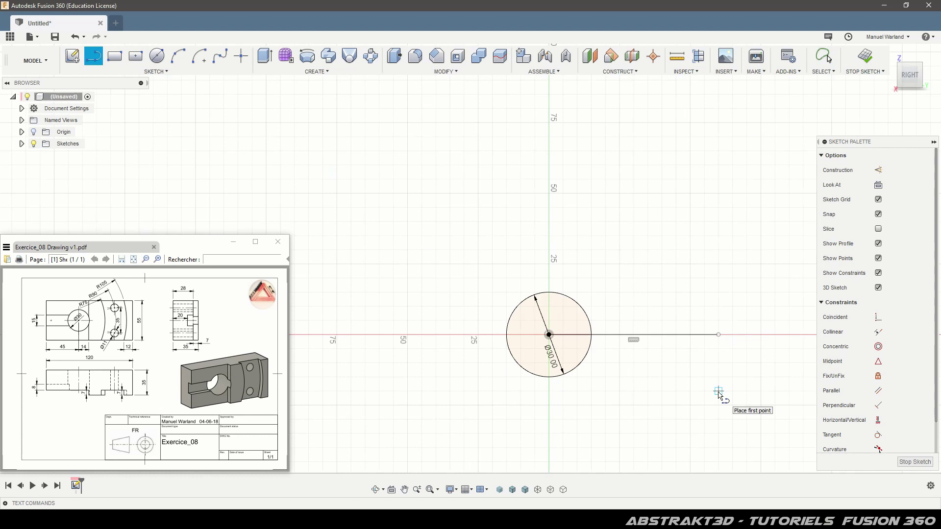
click(825, 58)
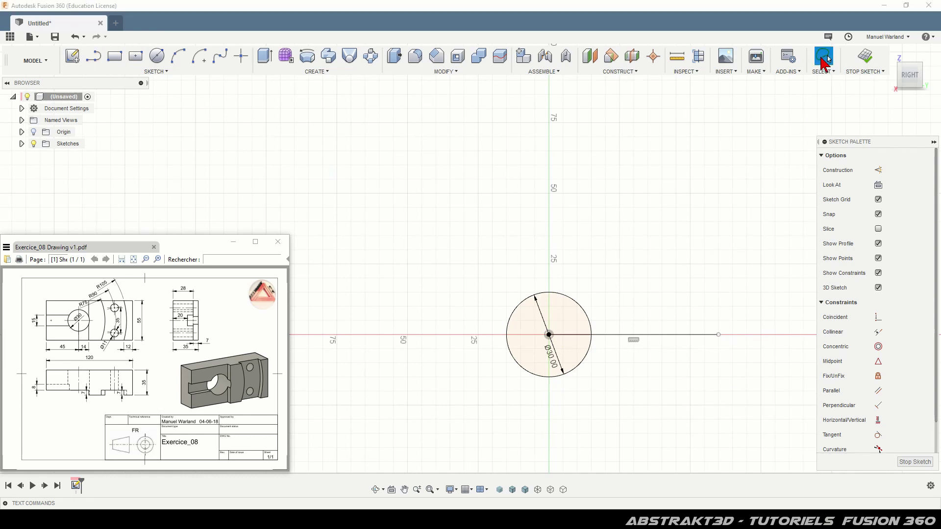
click(666, 335)
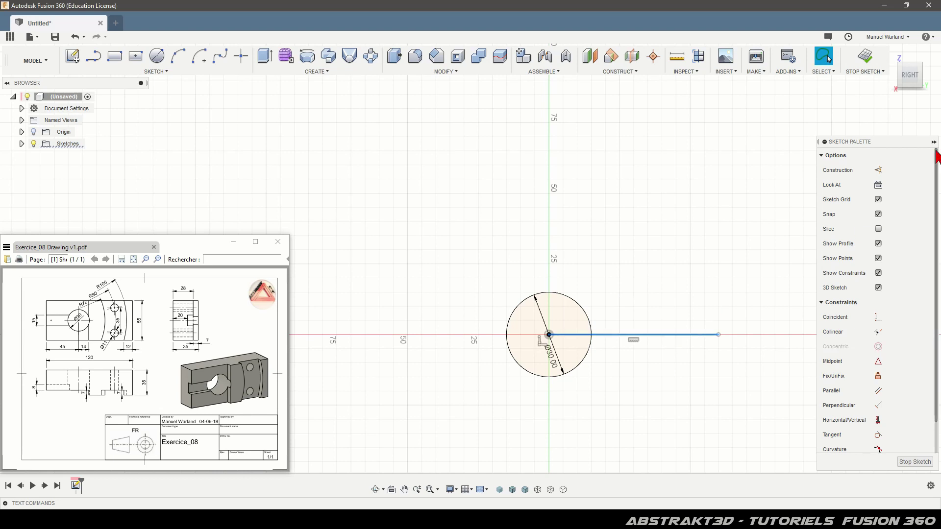
click(878, 170)
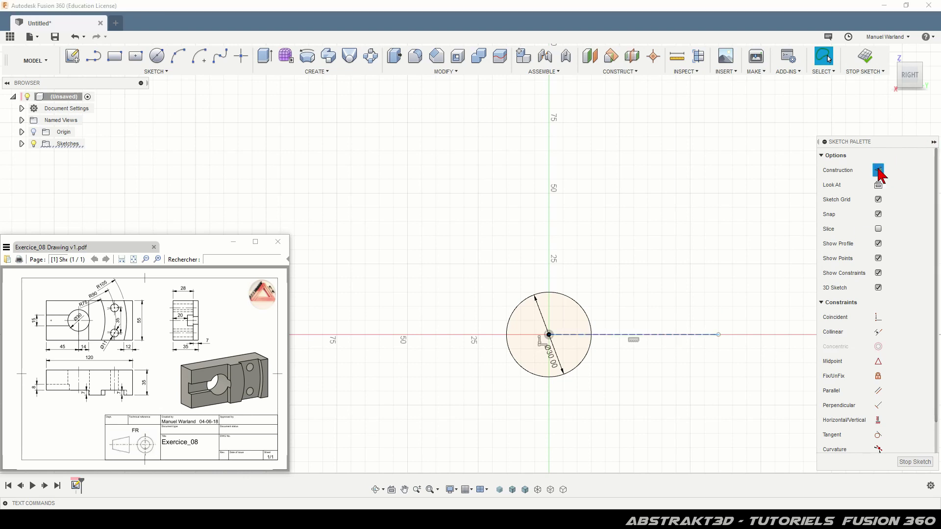
click(692, 218)
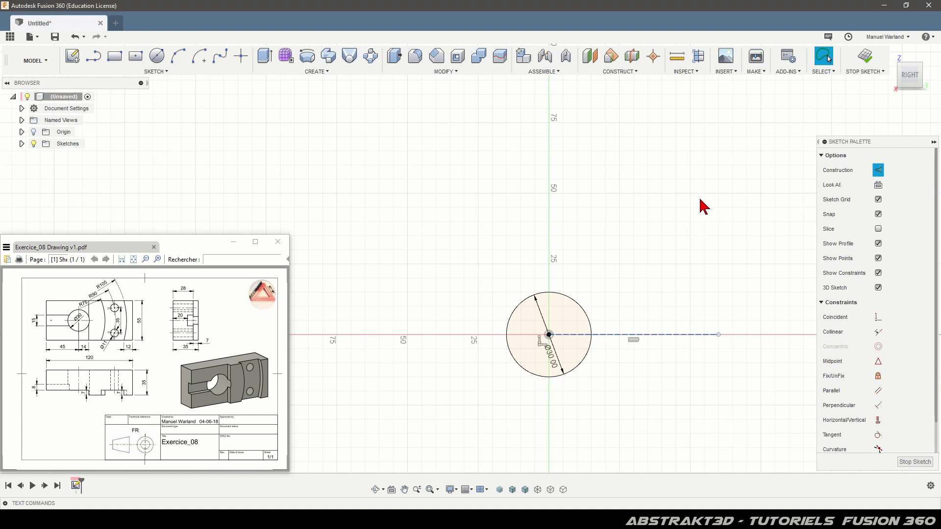
Draw a 120 × 55 mm two-point rectangle around the Ø30 circle.
click(115, 58)
scroll(424, 260, down, 1)
scroll(424, 260, down, 1)
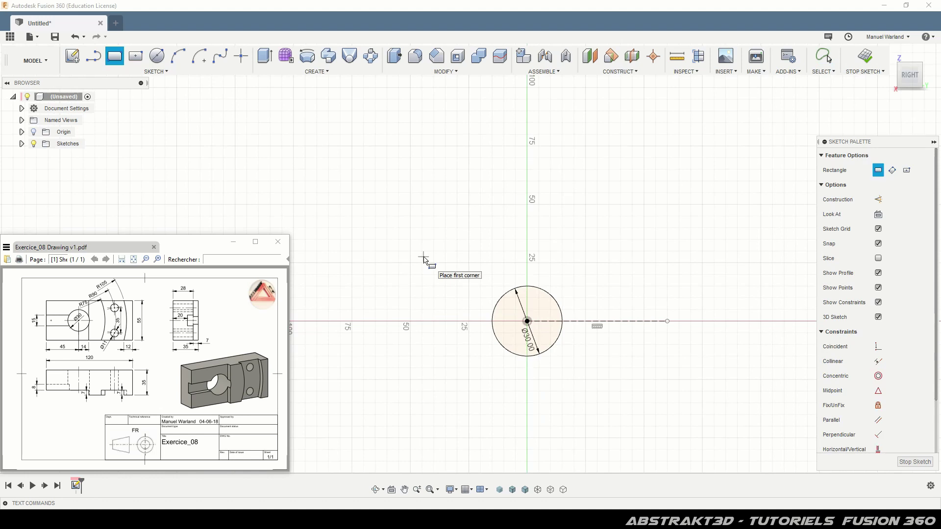
scroll(430, 259, down, 1)
scroll(434, 233, down, 1)
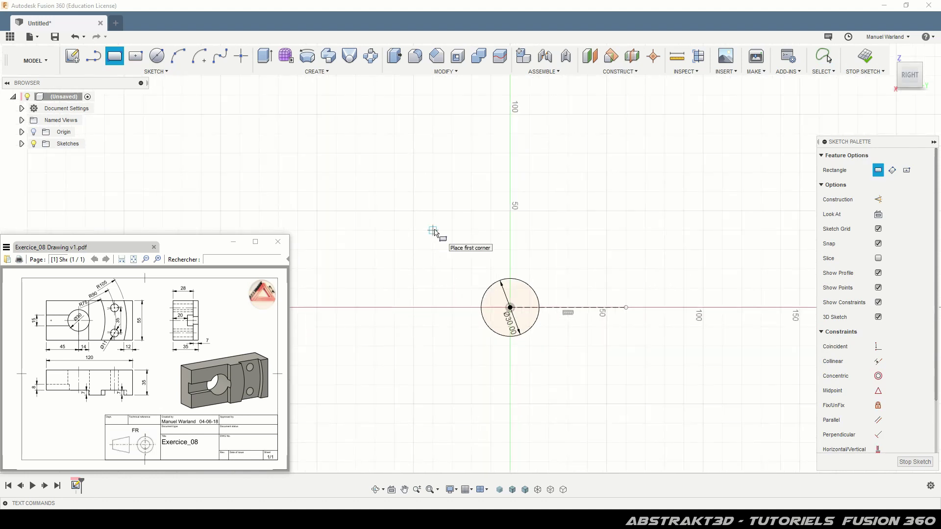
click(413, 211)
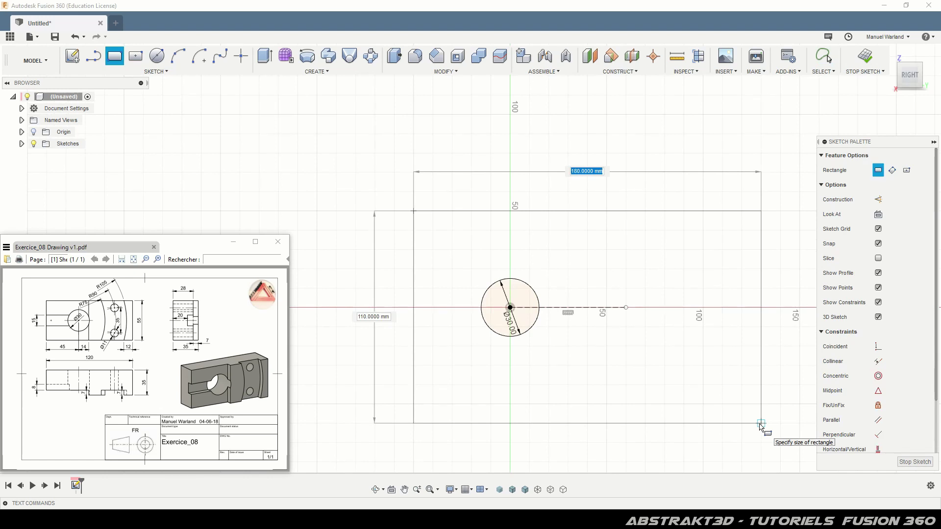
text(120)
key(Tab)
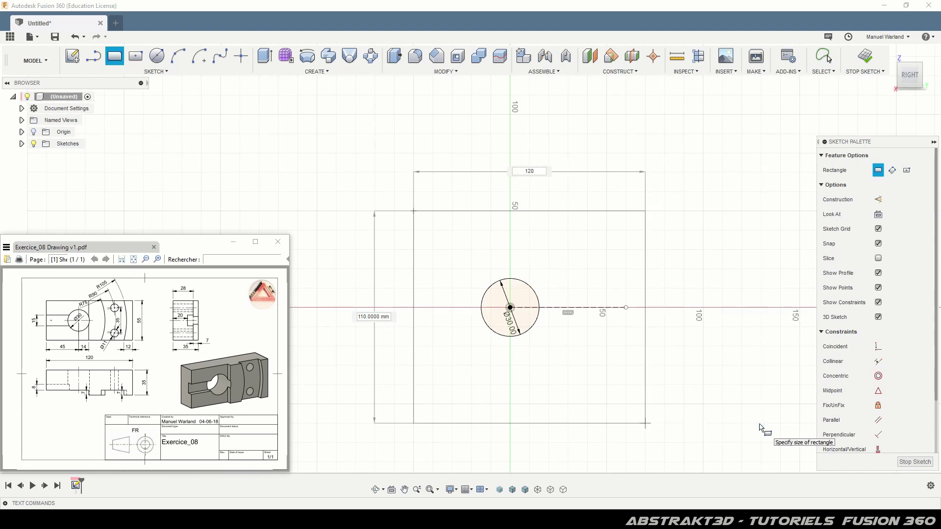
key(Tab)
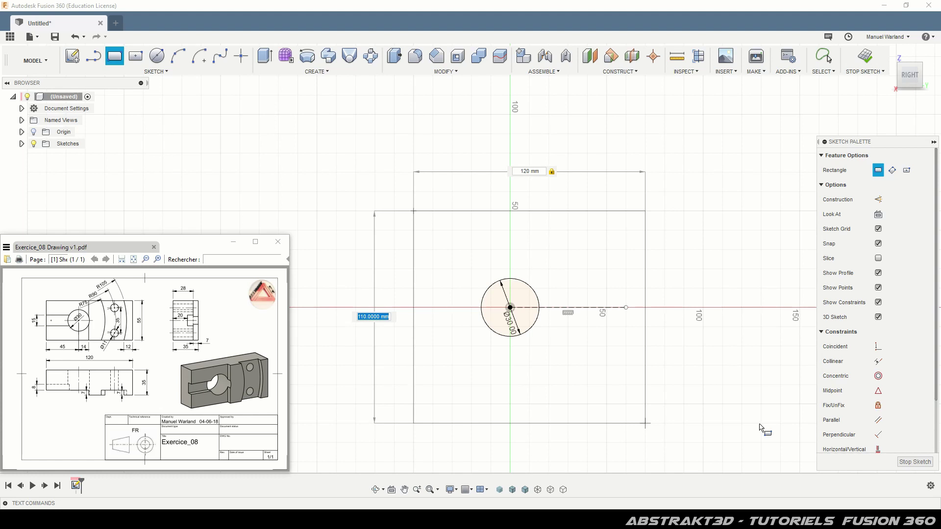
text(55)
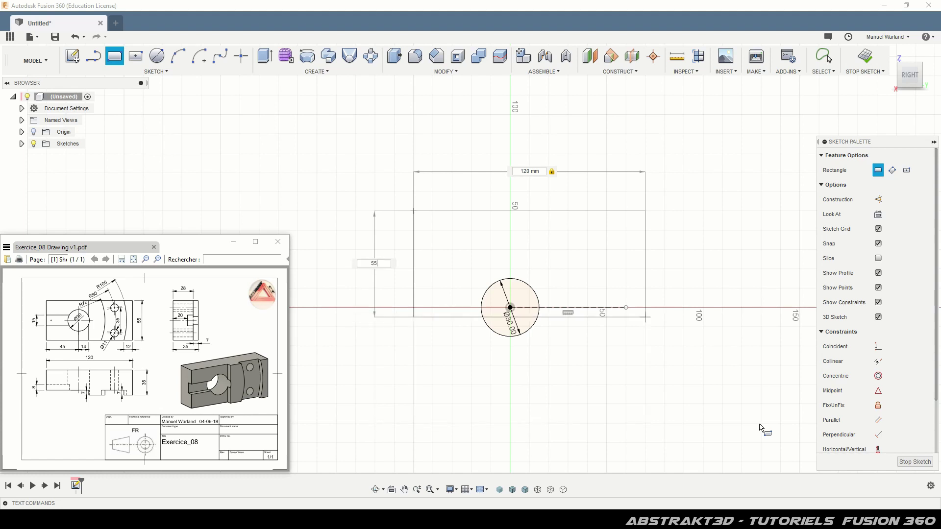
key(Return)
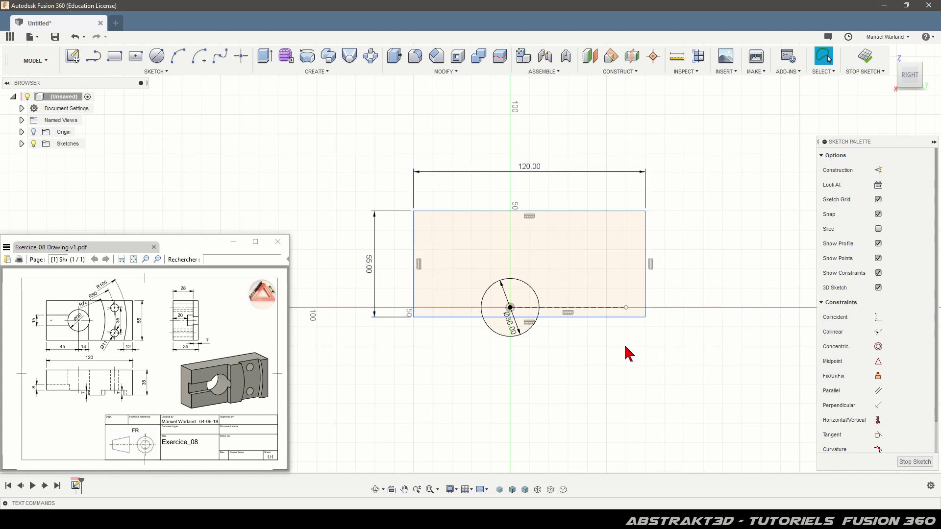
scroll(861, 407, down, 2)
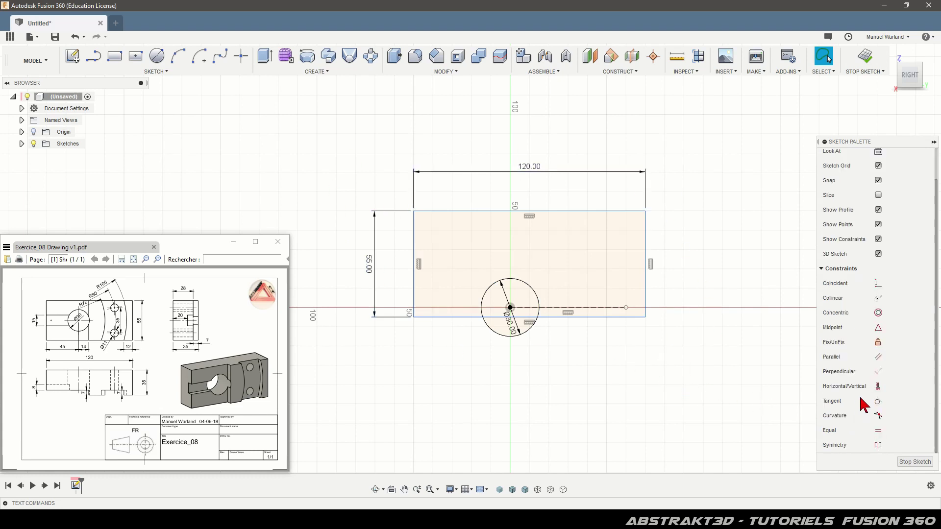
Make the rectangle's top and bottom edges symmetric about the horizontal construction line.
click(878, 445)
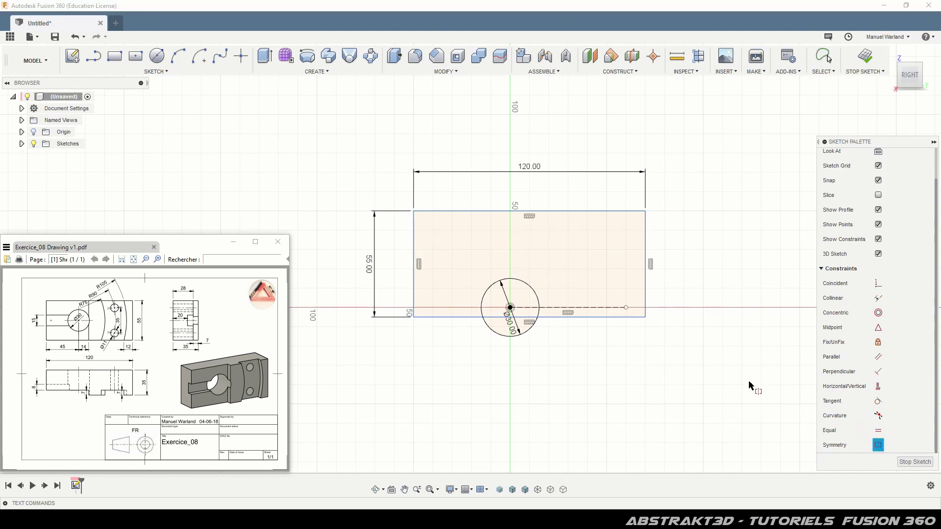
click(601, 211)
click(589, 317)
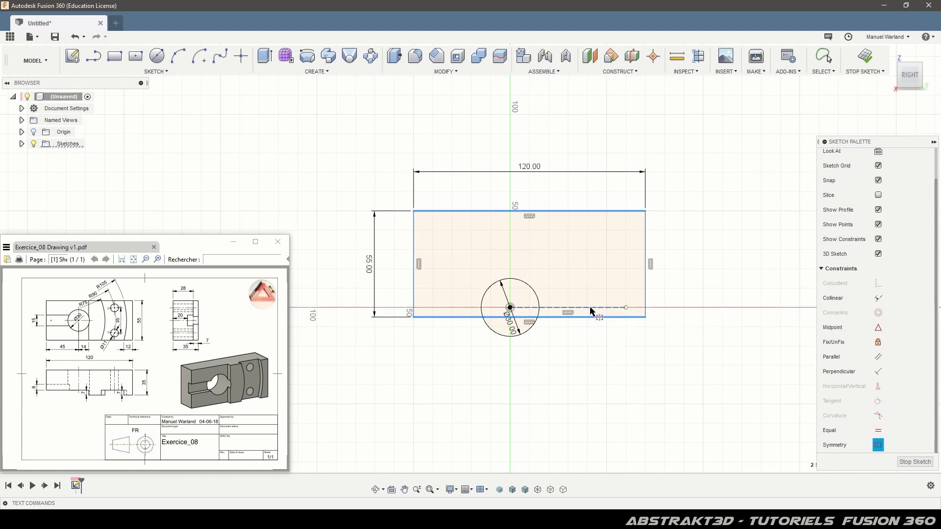
click(590, 308)
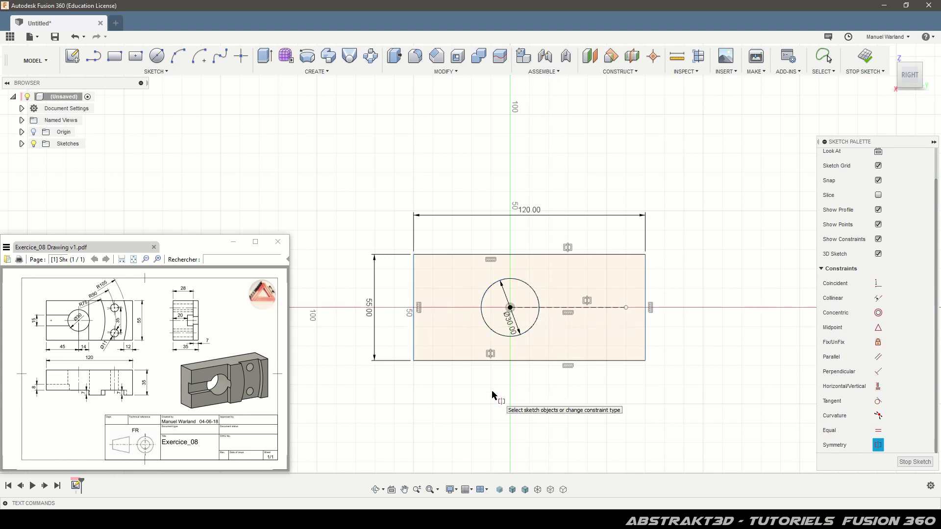
Dimension the rectangle's left edge 45 mm from the circle's centre.
key(d)
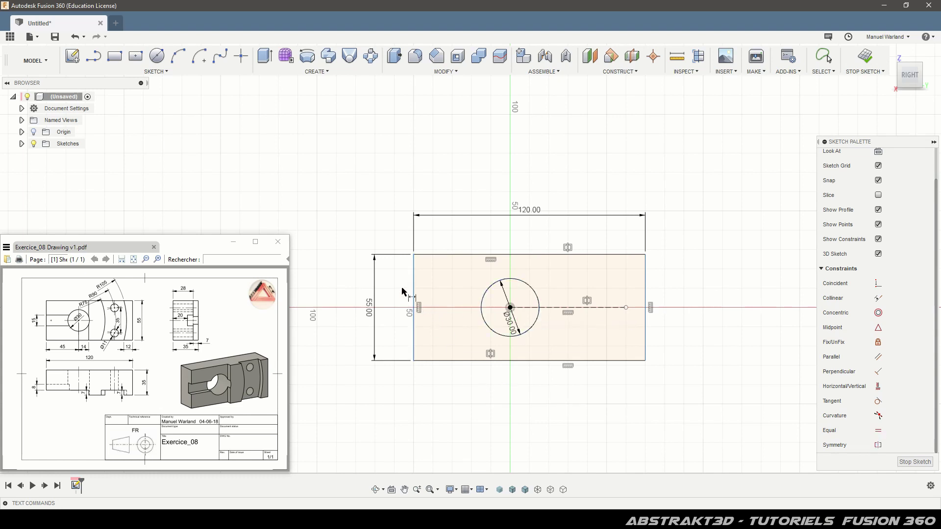
click(413, 296)
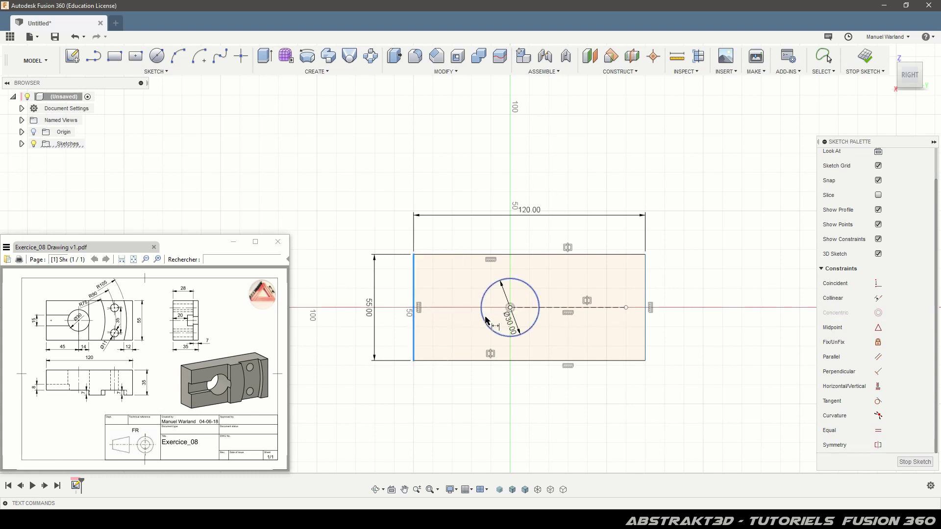
click(509, 308)
click(465, 401)
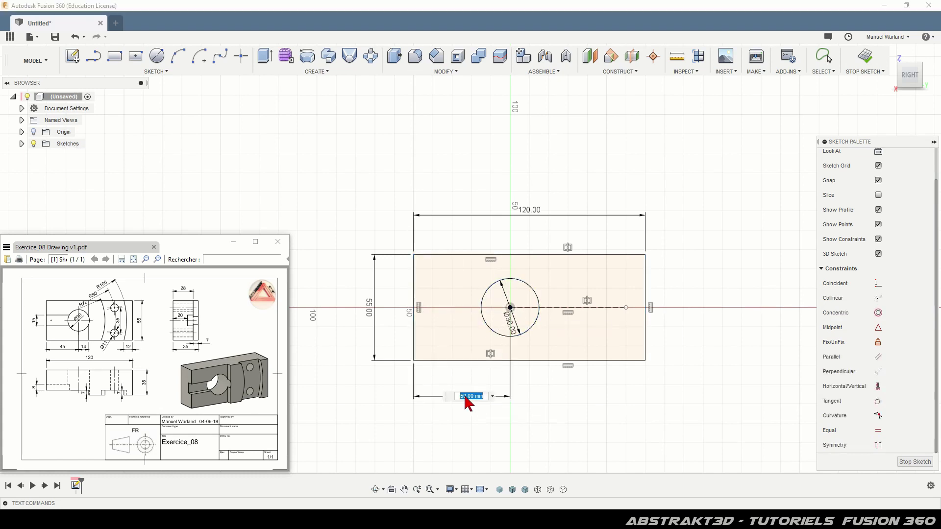
text(45)
key(Return)
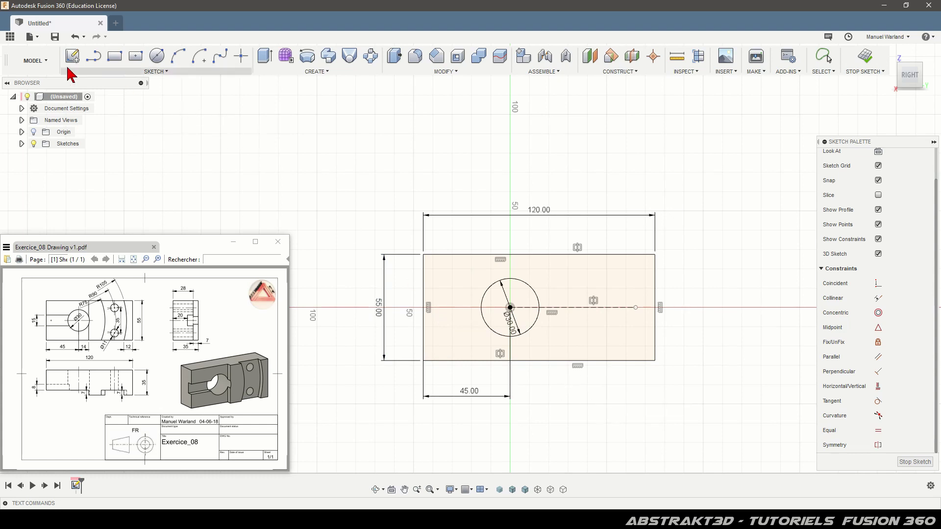
click(93, 57)
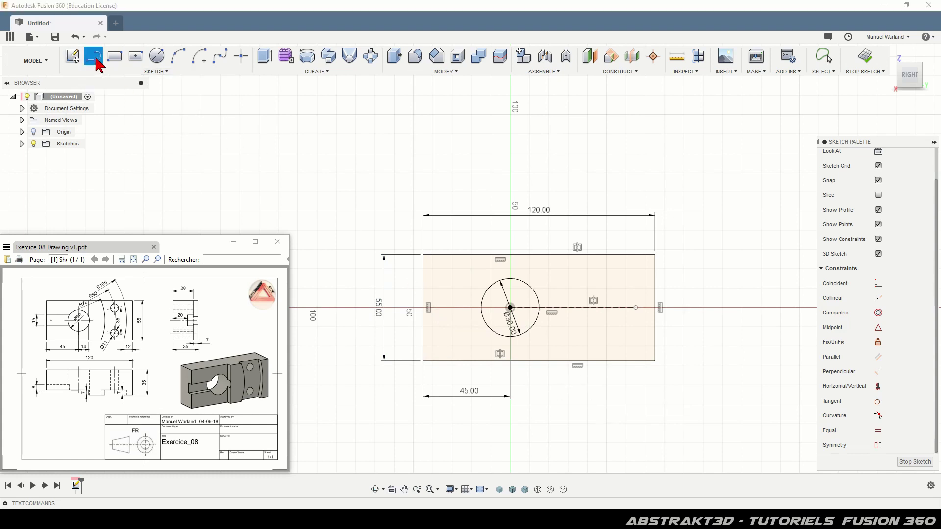
Draw a vertical line across the rectangle and dimension it 14 mm from the circle's centre.
click(545, 361)
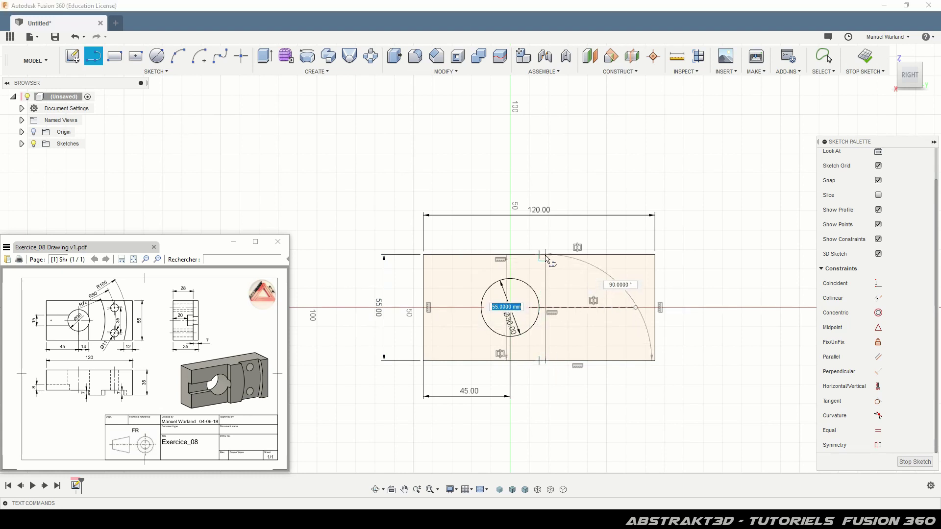
double_click(546, 256)
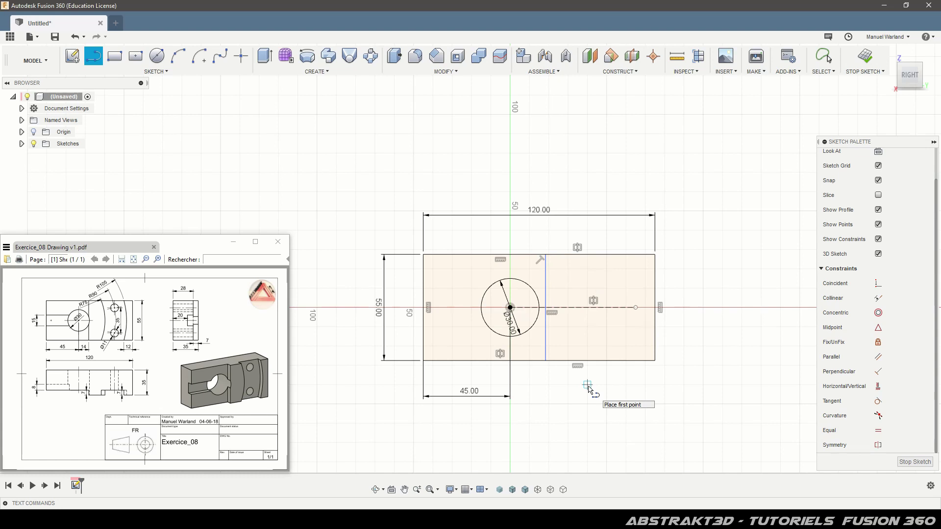
key(d)
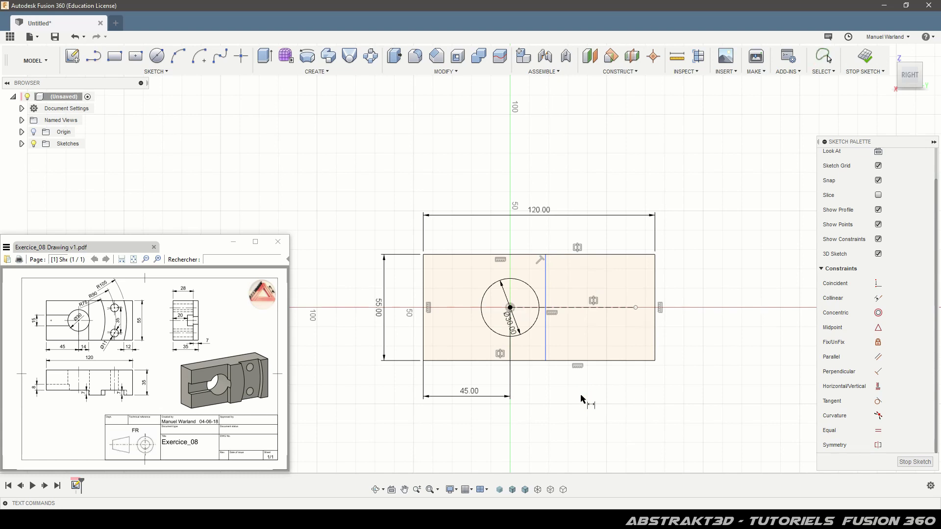
click(545, 333)
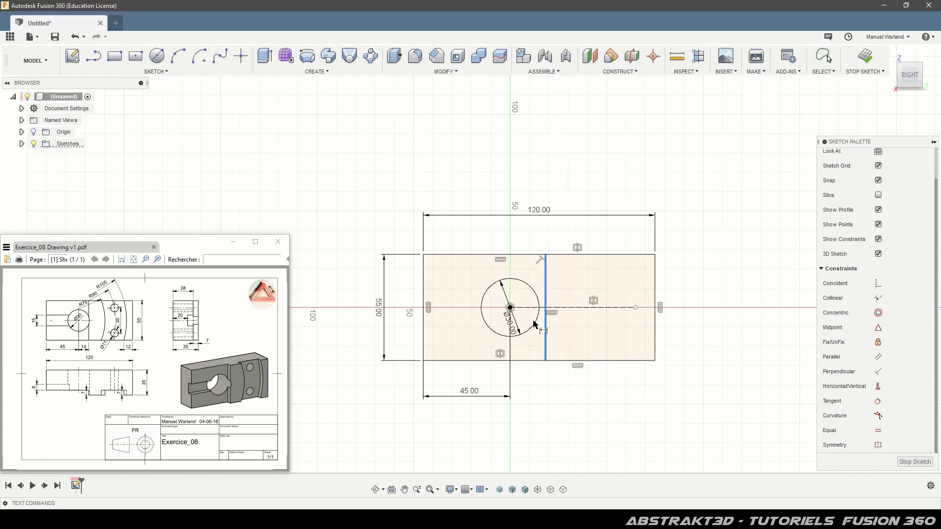
click(509, 308)
click(525, 398)
text(14)
key(Return)
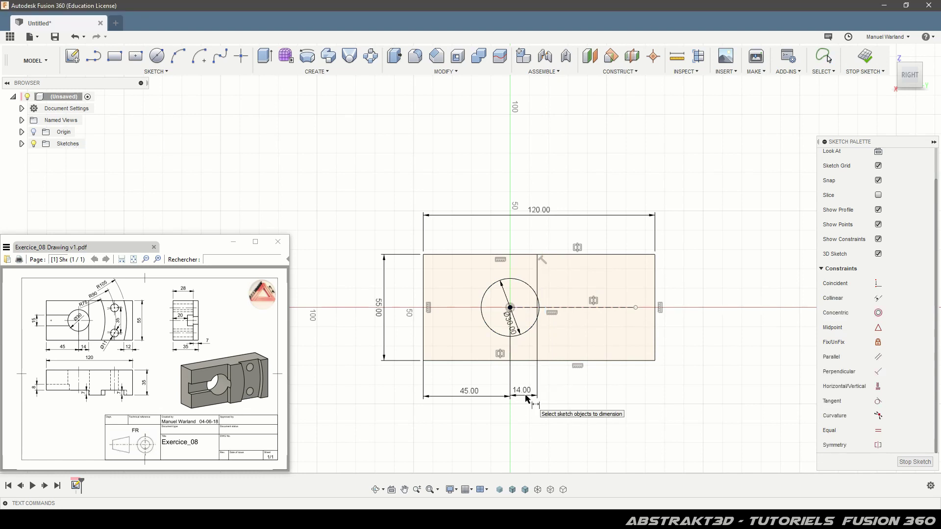
scroll(559, 312, up, 2)
scroll(550, 311, up, 3)
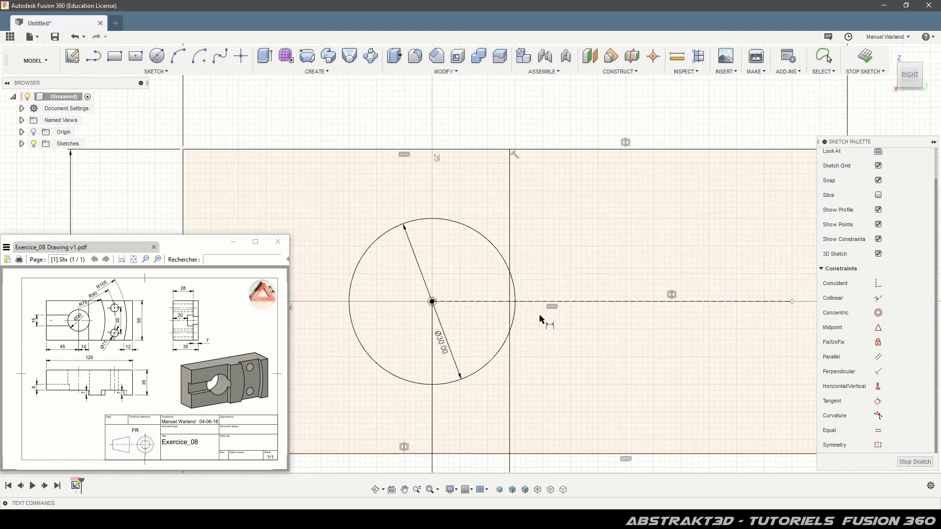
scroll(504, 304, up, 1)
scroll(505, 304, up, 1)
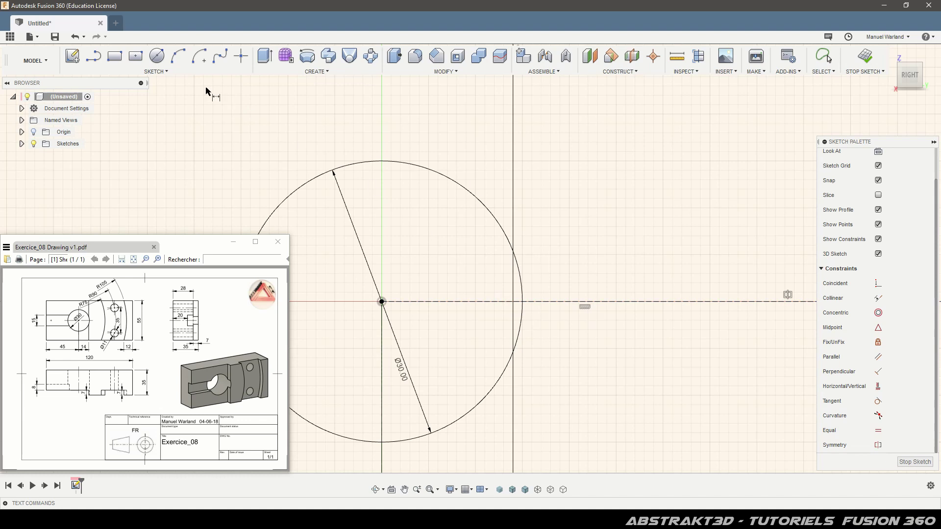
Trim away the two vertical-line pieces lying inside the Ø30 circle.
click(159, 75)
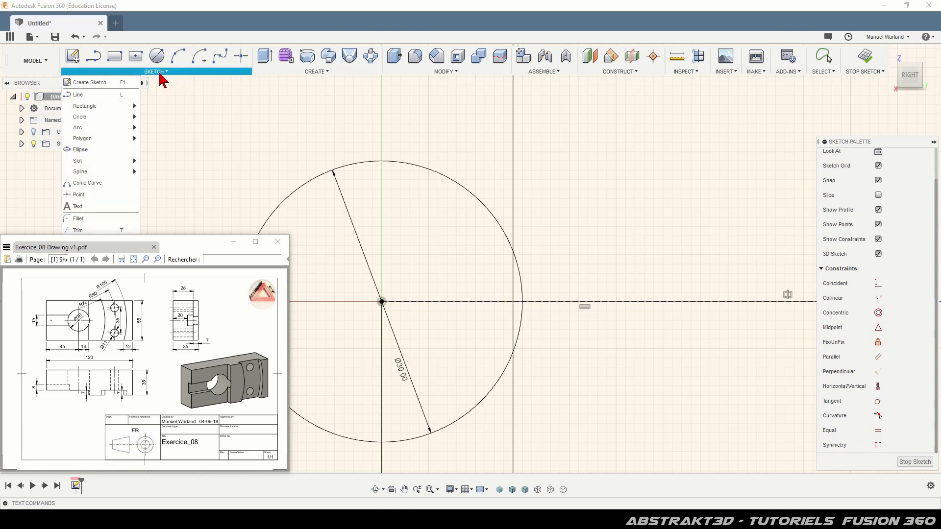
click(89, 232)
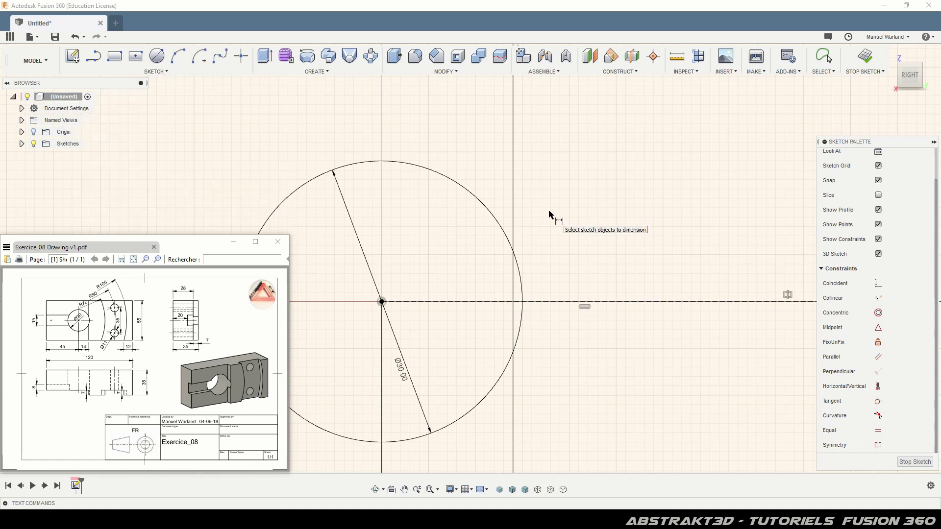
click(515, 291)
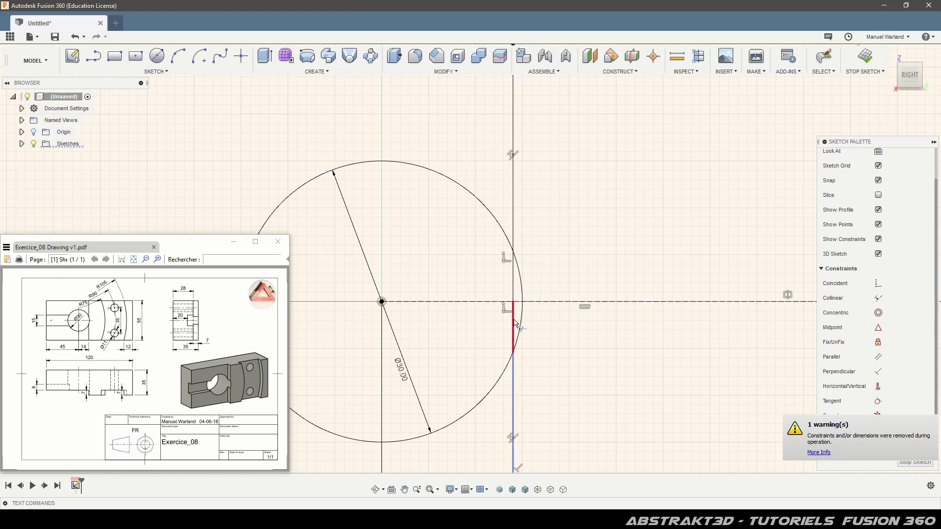
click(515, 323)
scroll(558, 323, down, 3)
scroll(490, 236, down, 2)
scroll(490, 235, down, 1)
scroll(539, 343, down, 2)
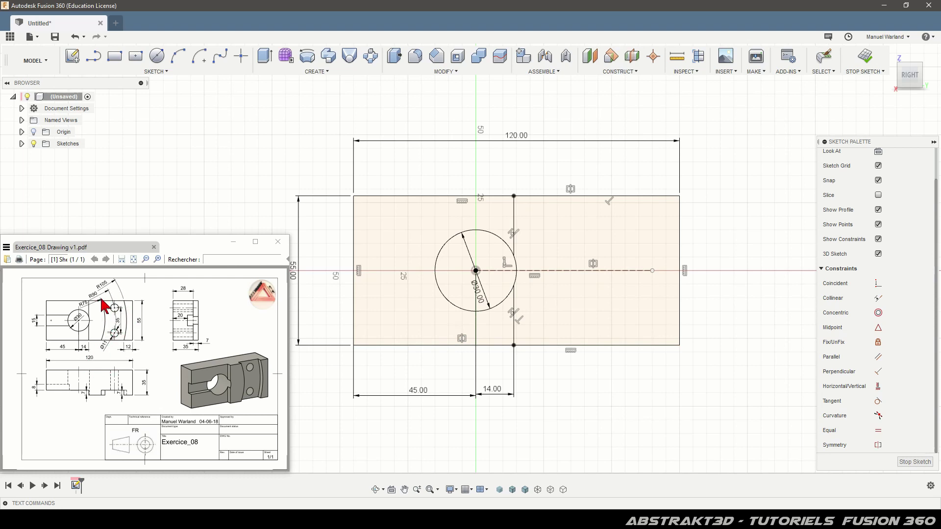
click(255, 242)
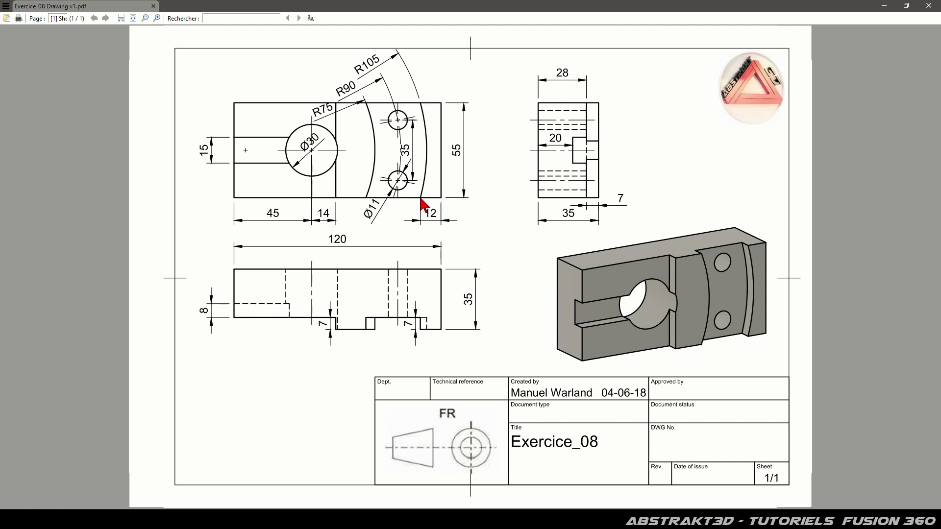
click(910, 4)
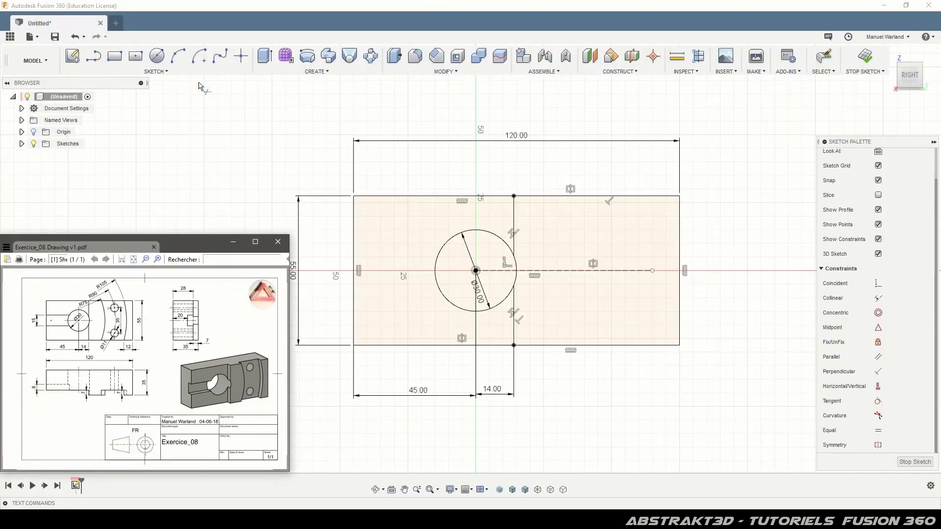
mouse_move(199, 56)
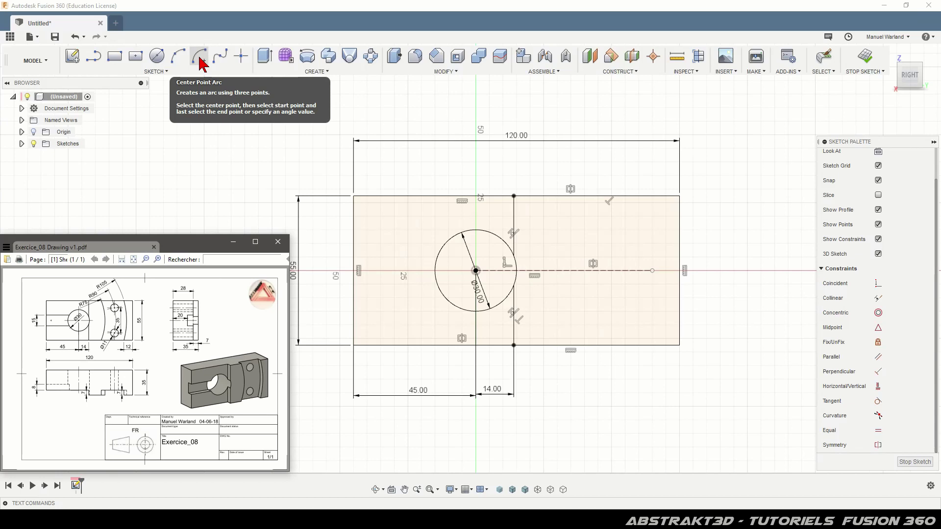
Draw a center-point arc from the rectangle's bottom edge to its top edge near the right end.
click(201, 59)
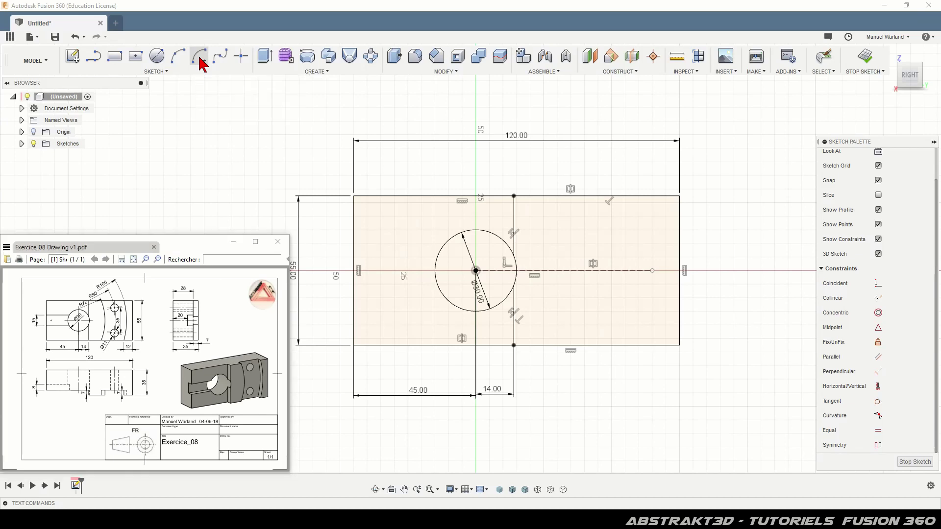
click(381, 270)
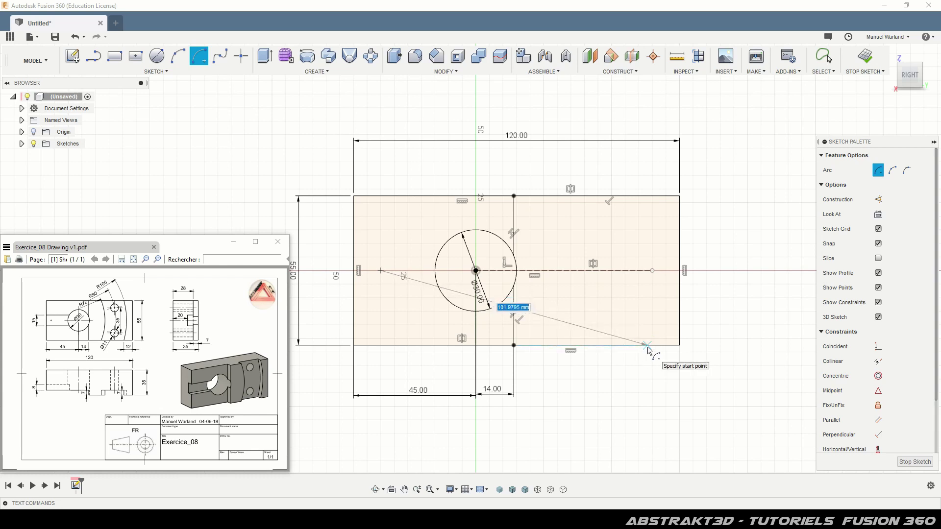
click(646, 345)
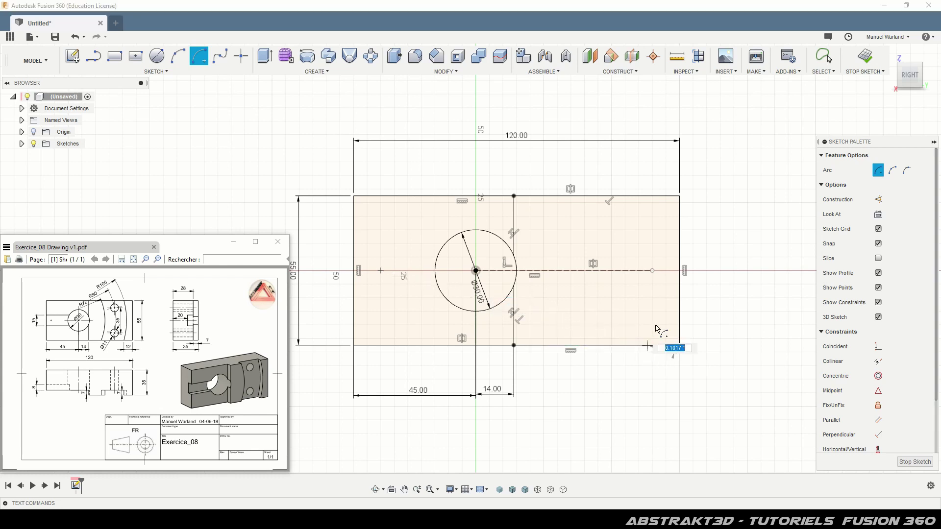
click(646, 196)
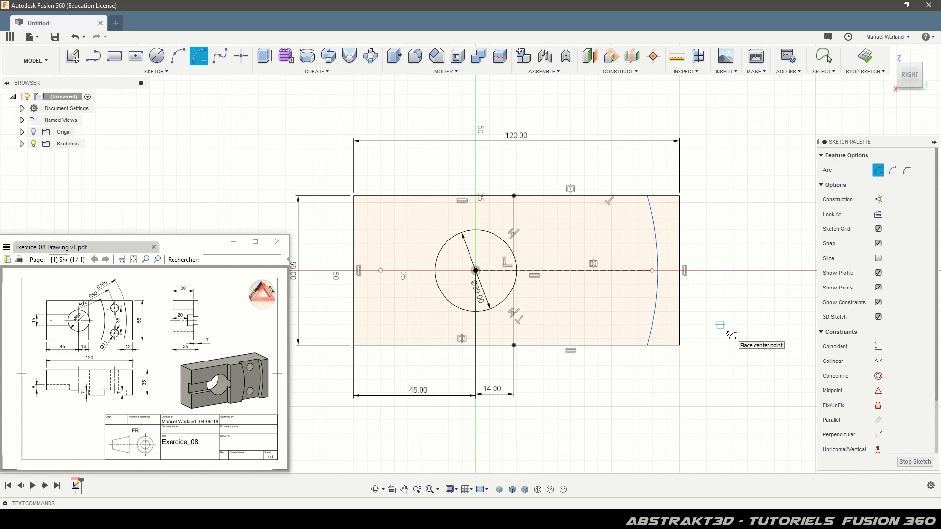
key(Escape)
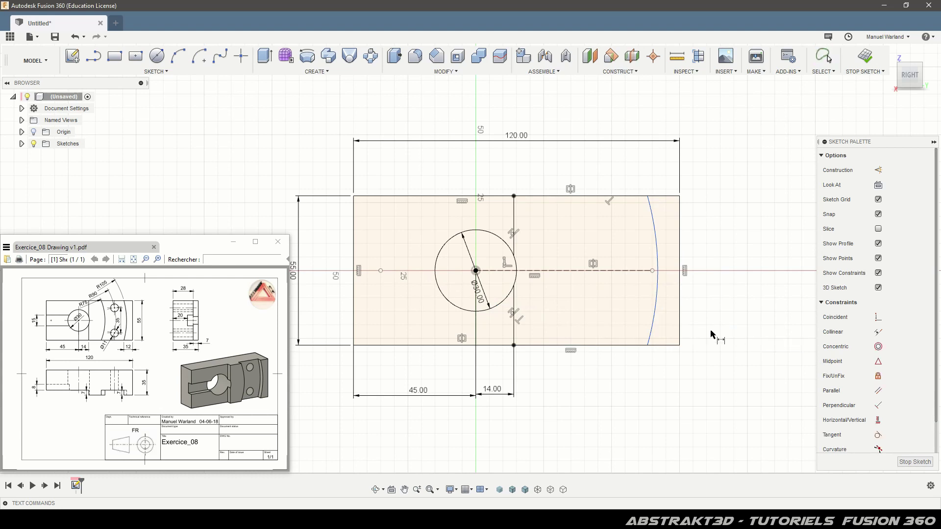
click(647, 344)
Dimension the arc's bottom end 12 mm from the rectangle's bottom-right corner.
click(679, 345)
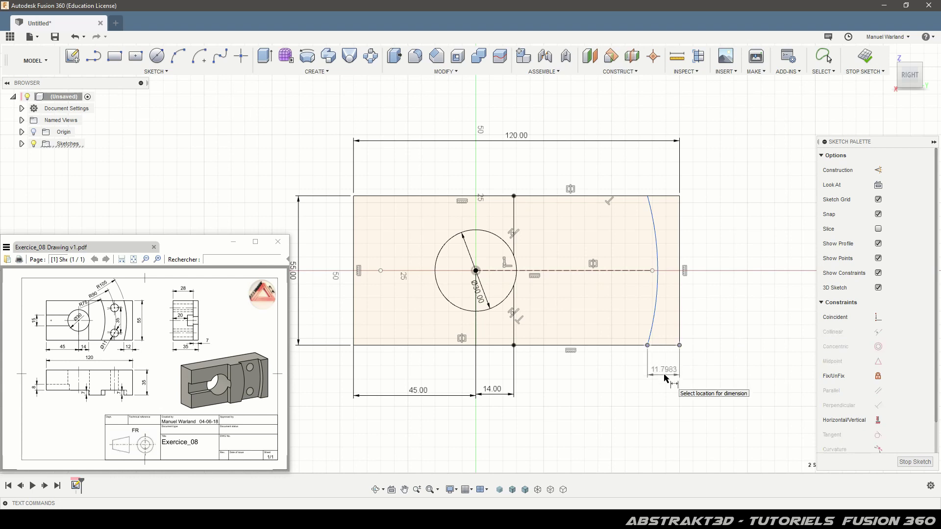
click(664, 377)
text(12)
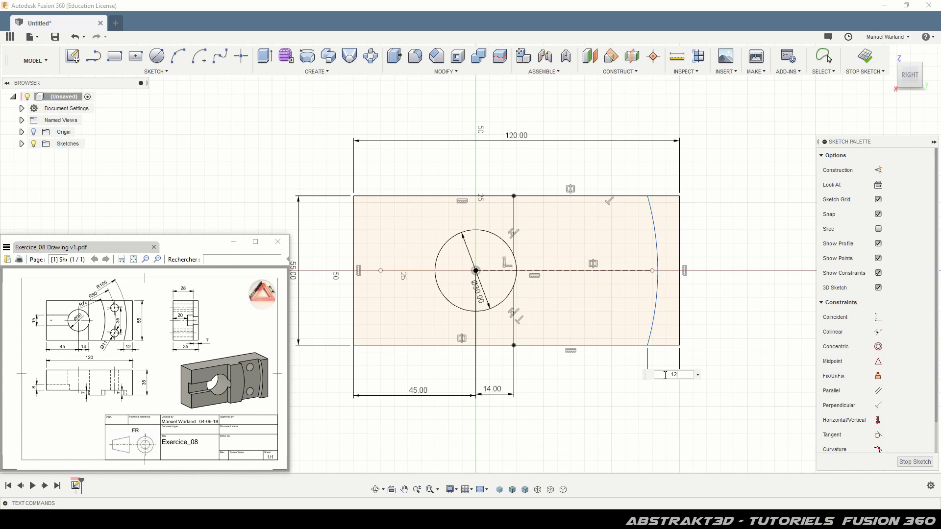
key(Return)
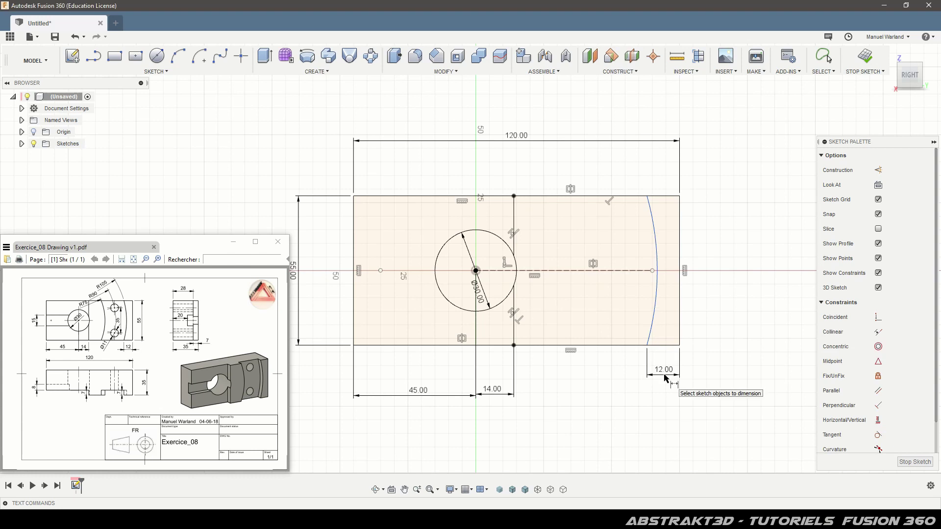
Set the arc's radius dimension to R105.
click(657, 305)
click(720, 328)
text(105)
key(Return)
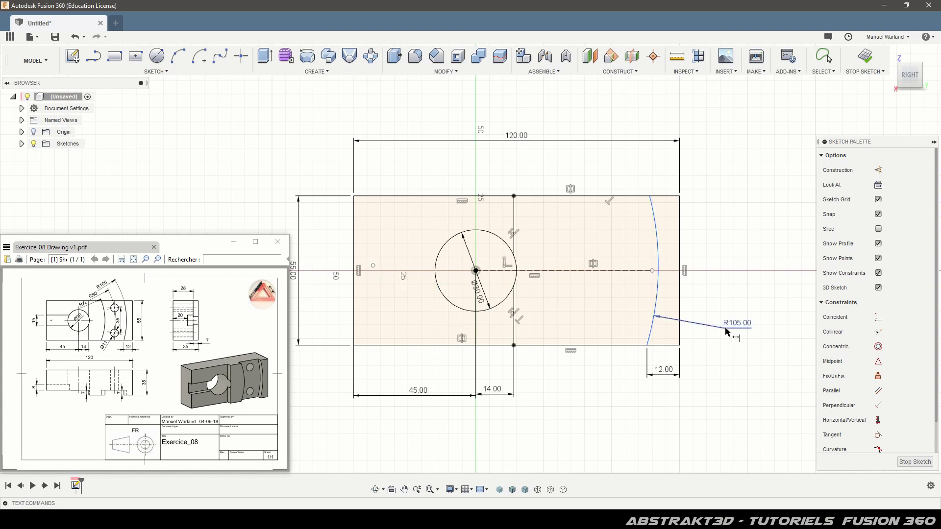
click(653, 285)
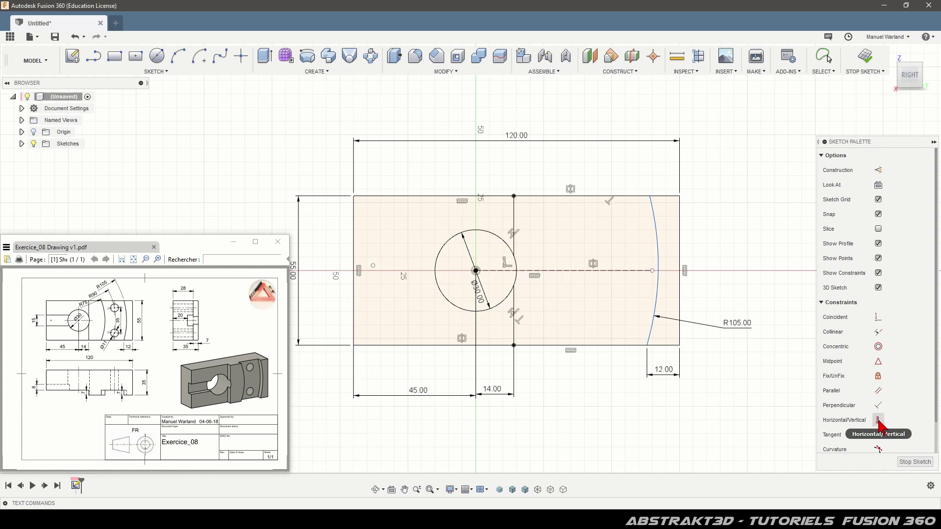
Apply a Horizontal constraint between the arc's left centre point and the bore centre.
click(878, 421)
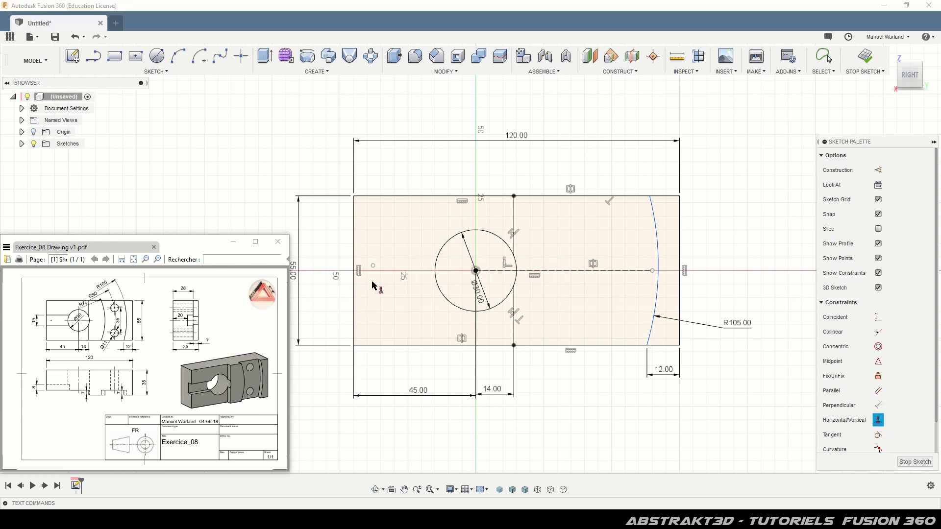
click(372, 267)
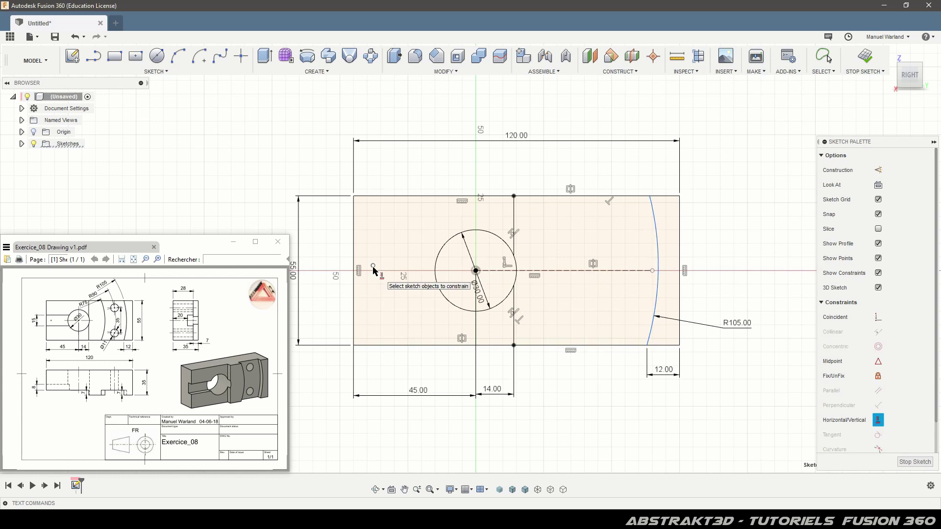
click(373, 267)
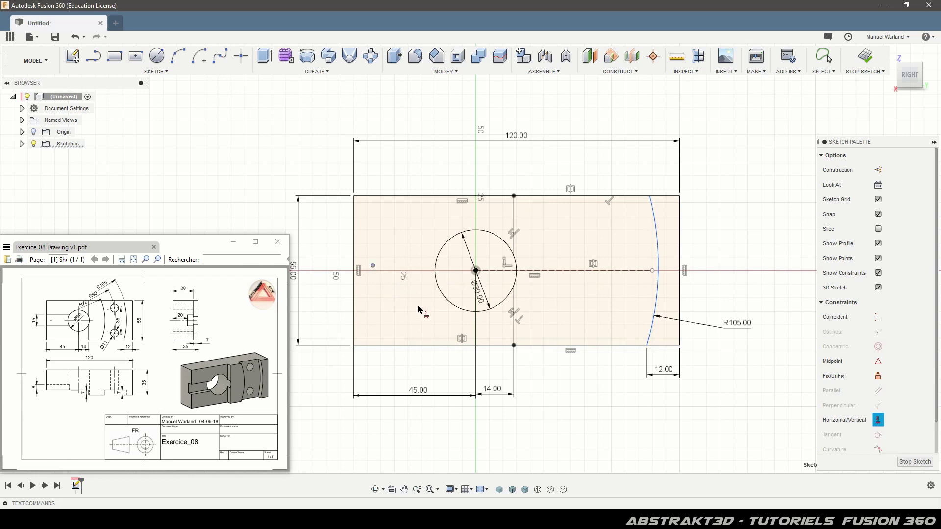
click(476, 271)
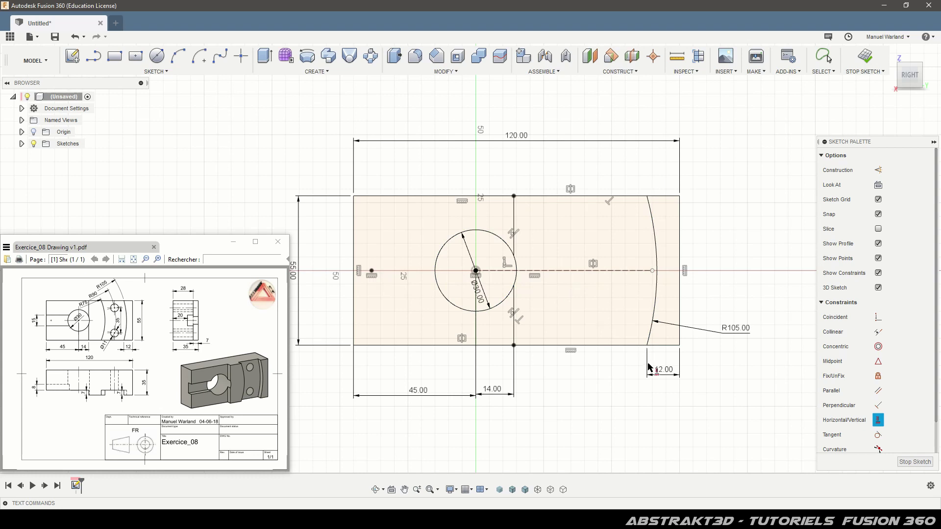
Draw two centre-point arcs from the left point, spanning the block's bottom to top edge.
click(201, 60)
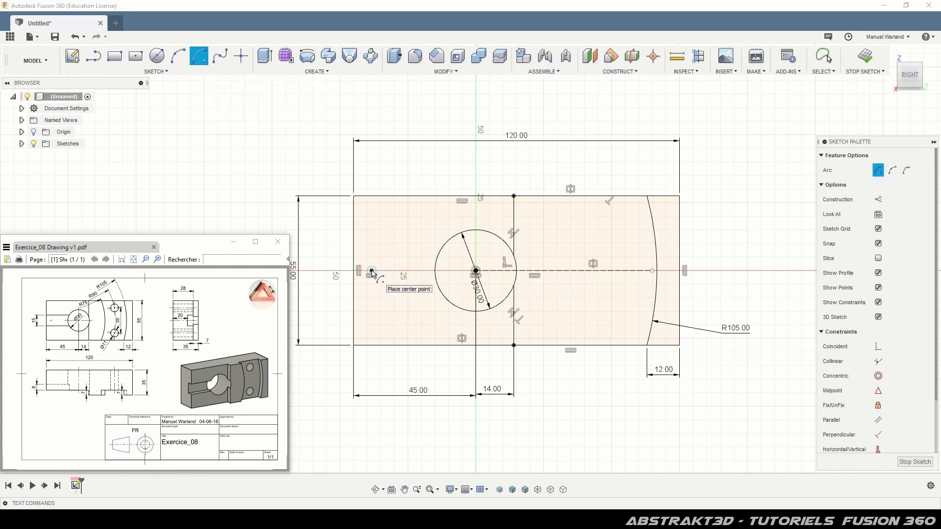
click(371, 270)
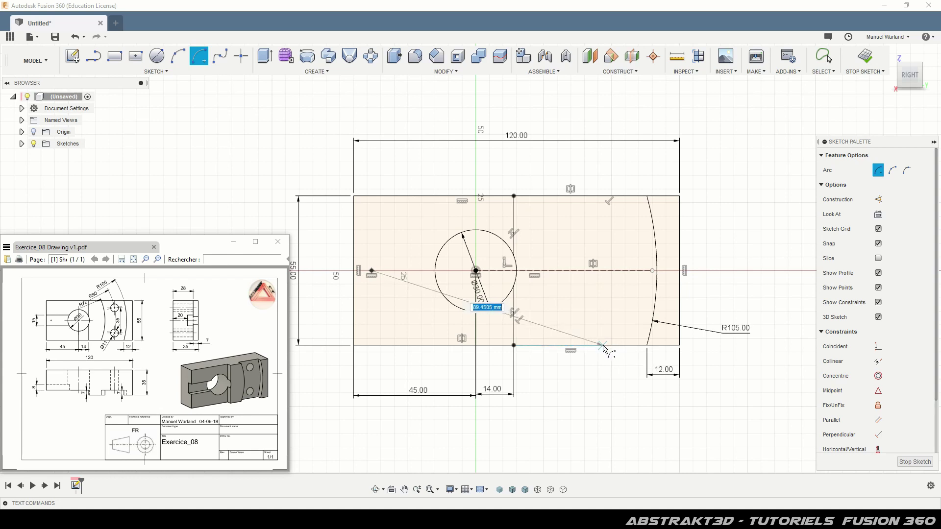
click(604, 342)
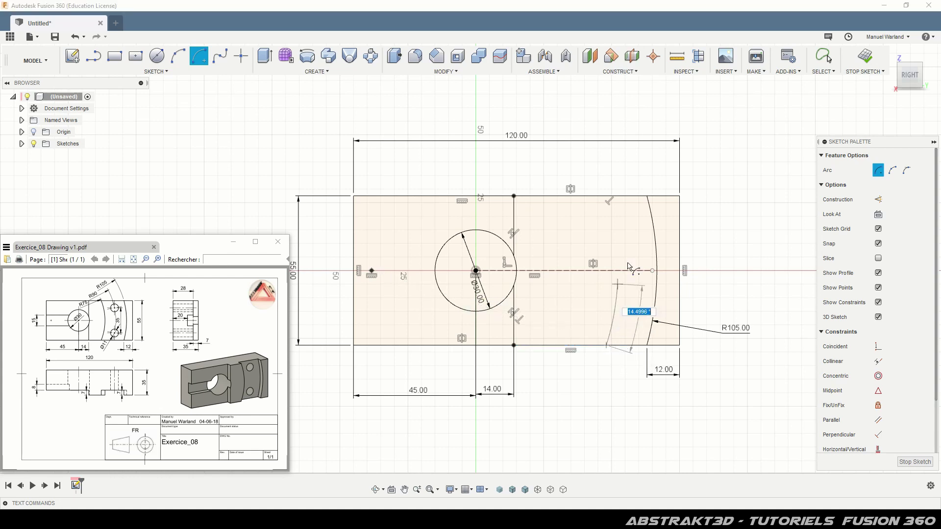
click(606, 198)
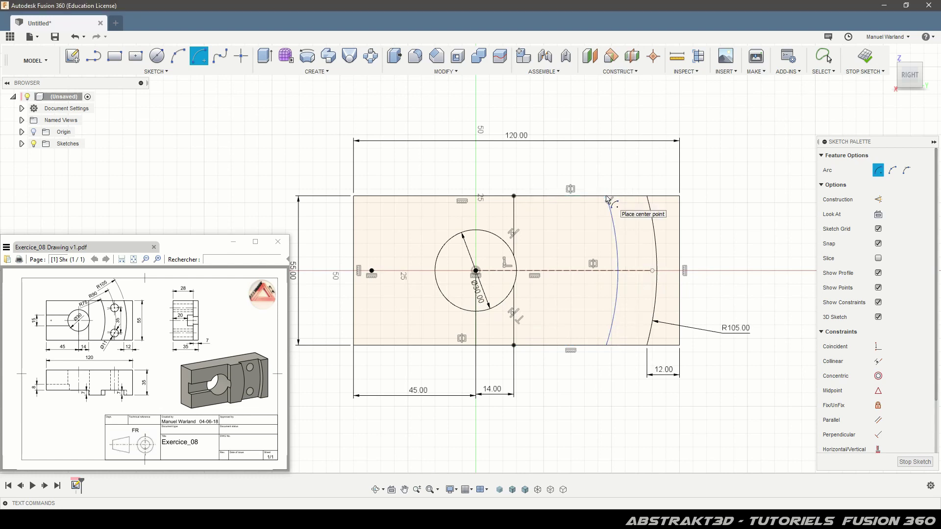
click(371, 270)
click(574, 345)
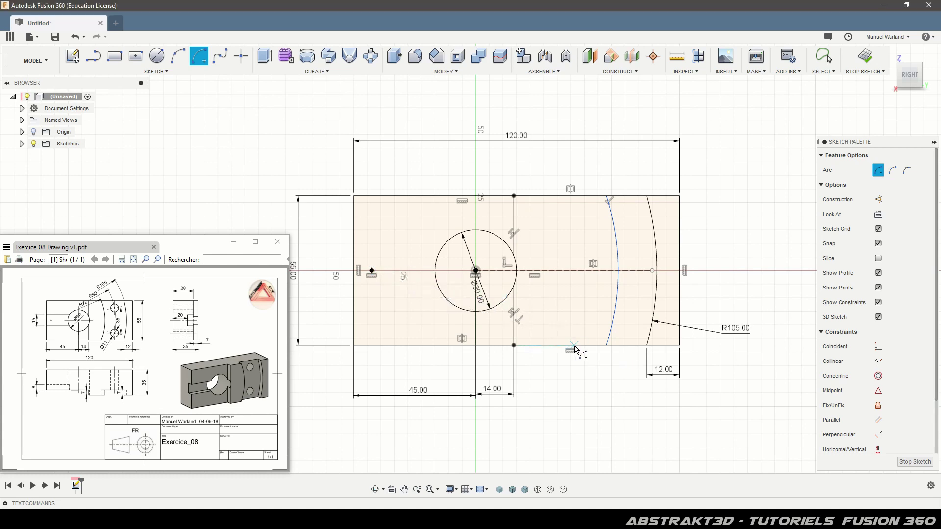
click(575, 197)
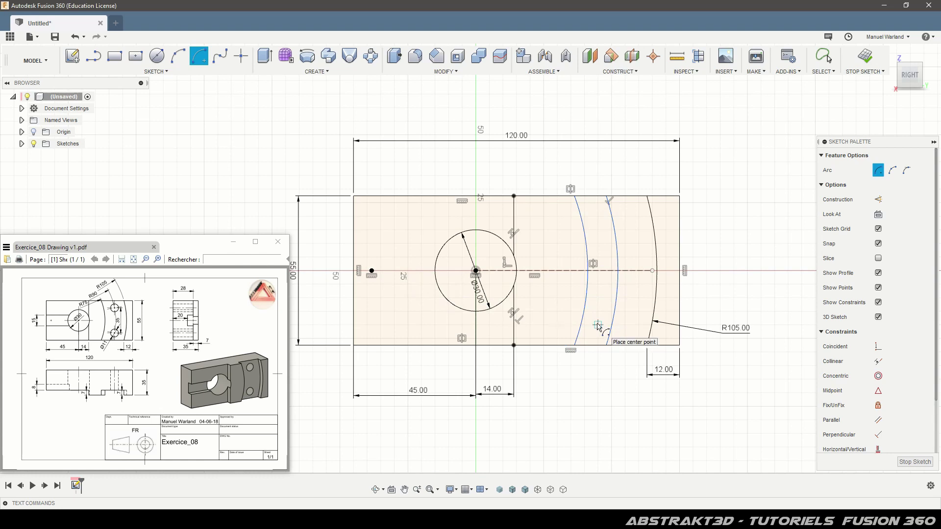
Dimension the middle arc R90 and the innermost arc R75.
key(d)
click(612, 334)
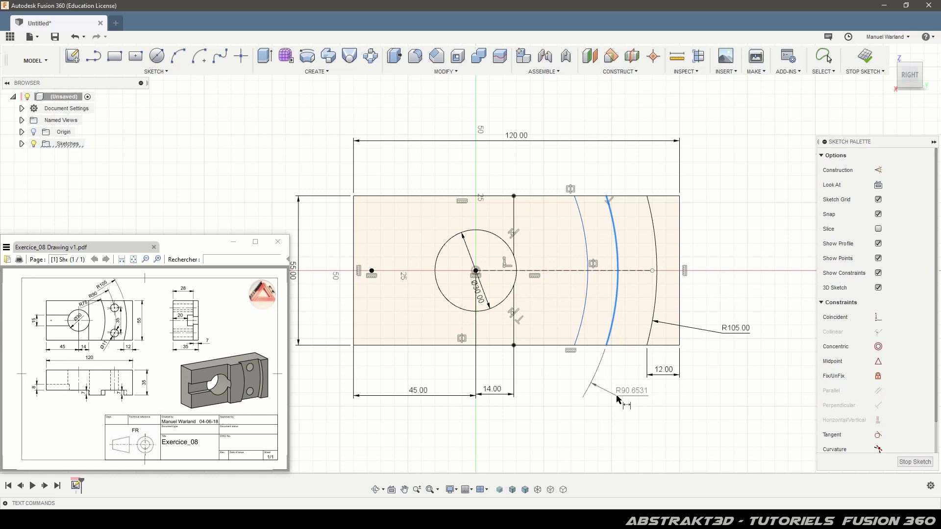
click(617, 399)
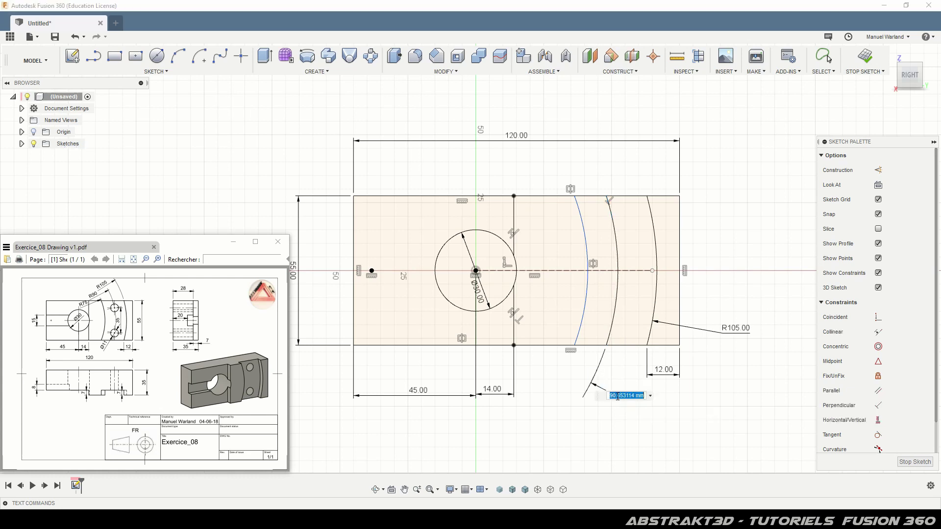
text(90)
key(Return)
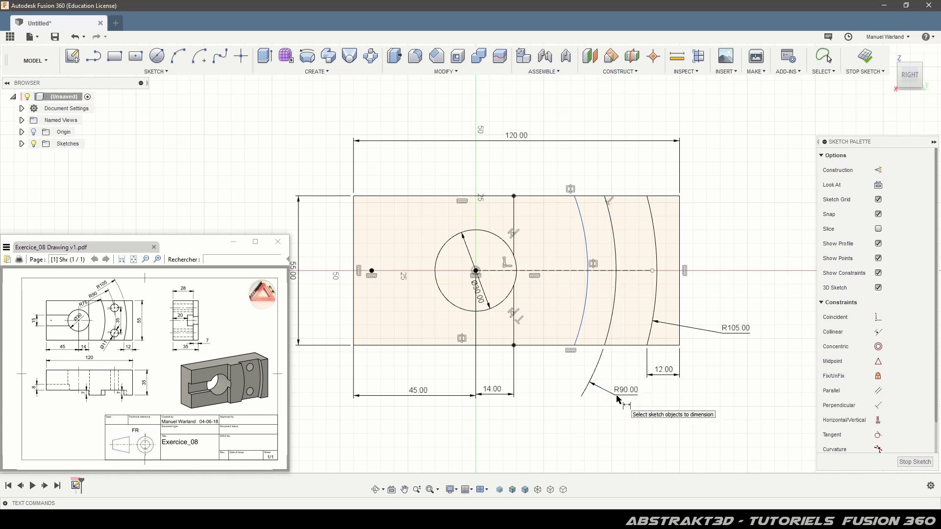
click(587, 293)
click(555, 417)
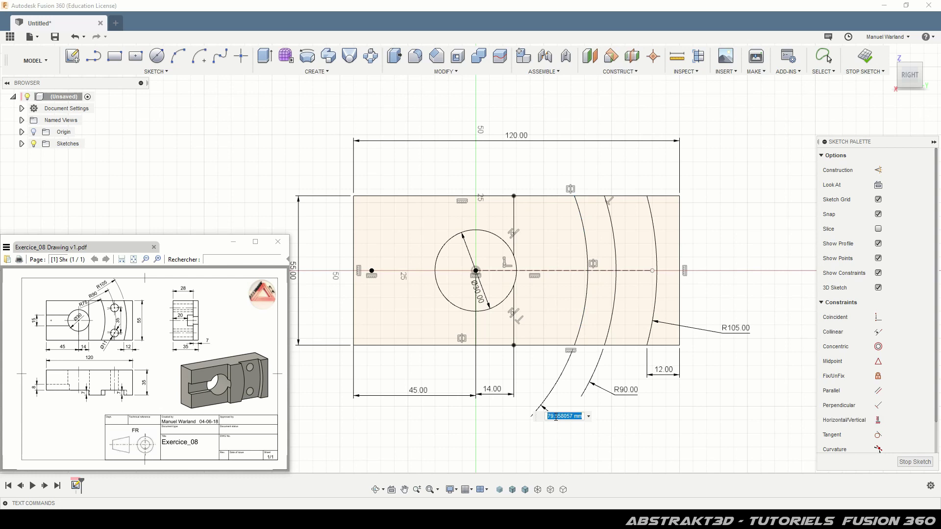
text(7)
key(Return)
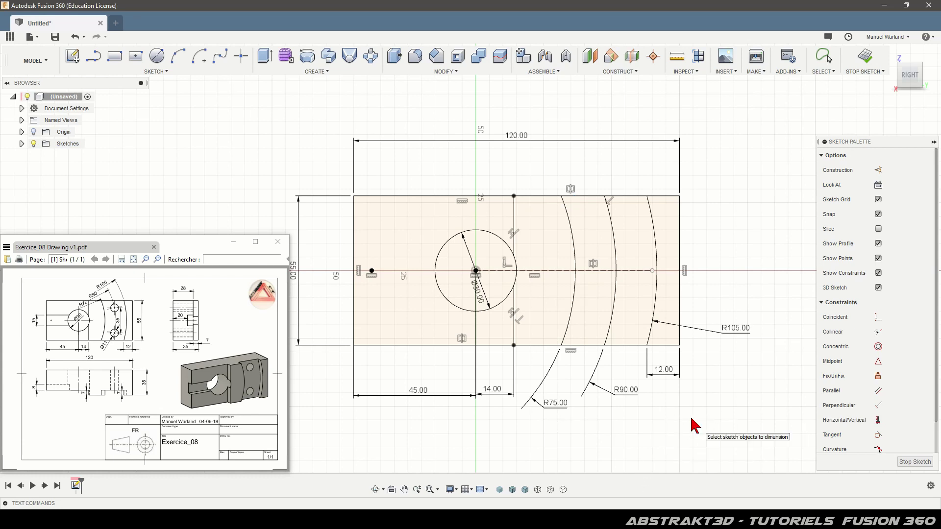
key(Escape)
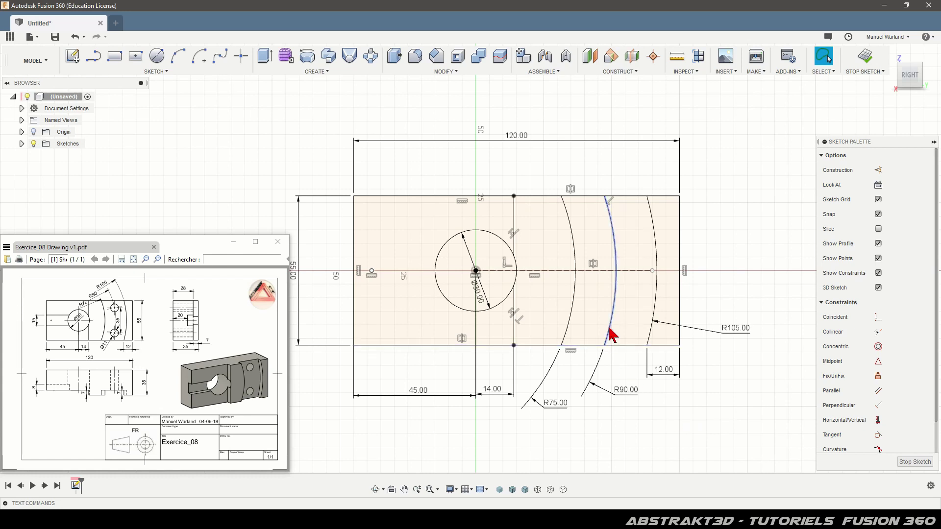
Convert the R90 arc into dashed construction geometry.
click(609, 330)
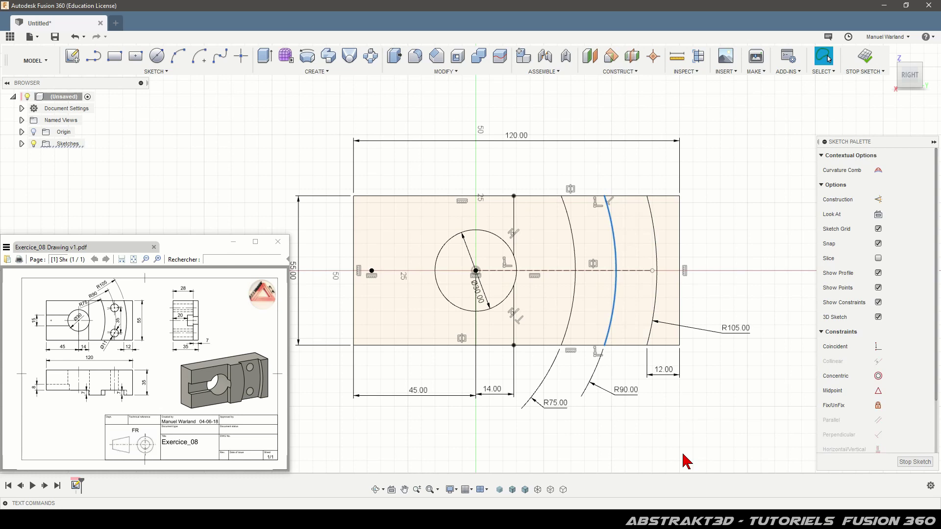
key(x)
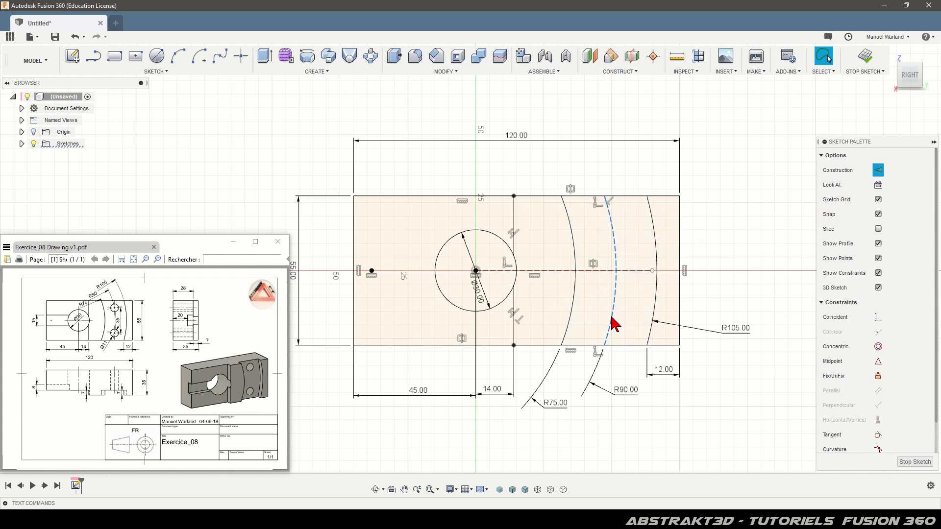
click(158, 57)
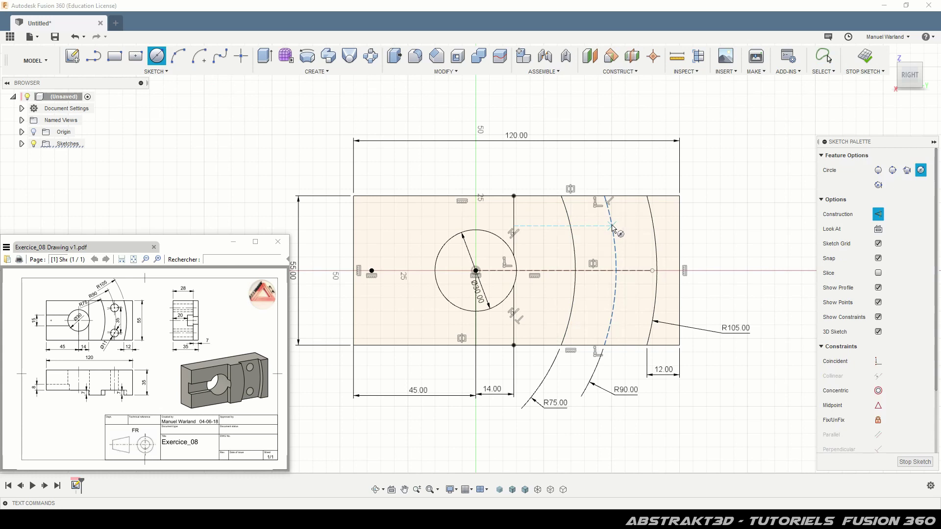
Draw two Ø11 circles centred on the dashed R90 arc, one upper and one lower.
scroll(611, 227, up, 3)
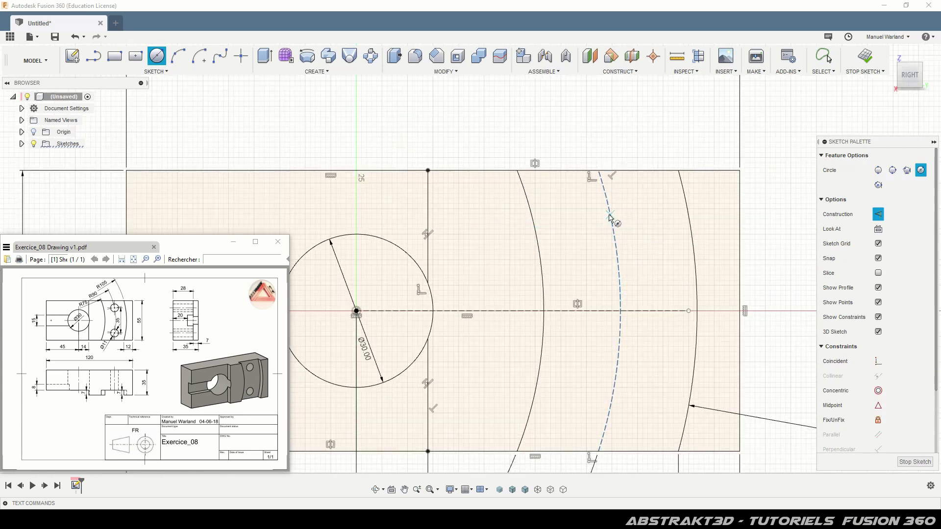
click(611, 219)
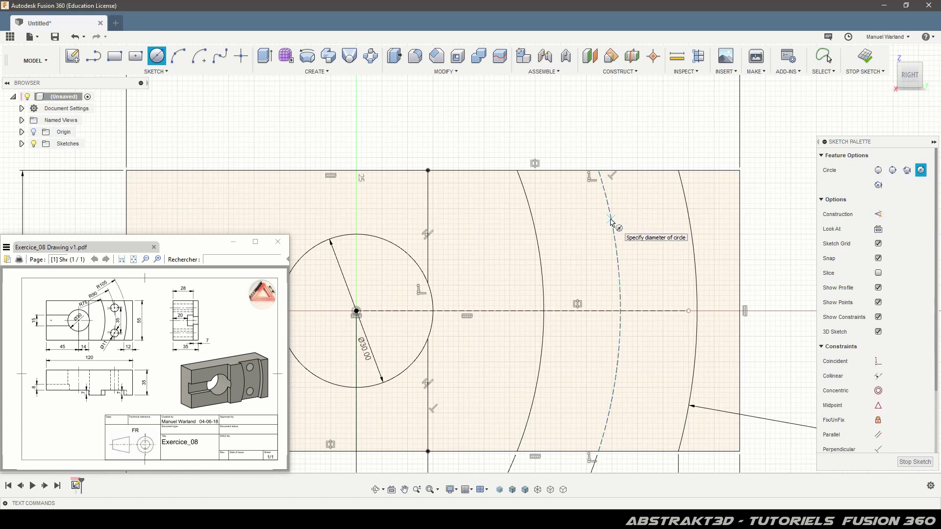
text(11)
key(Tab)
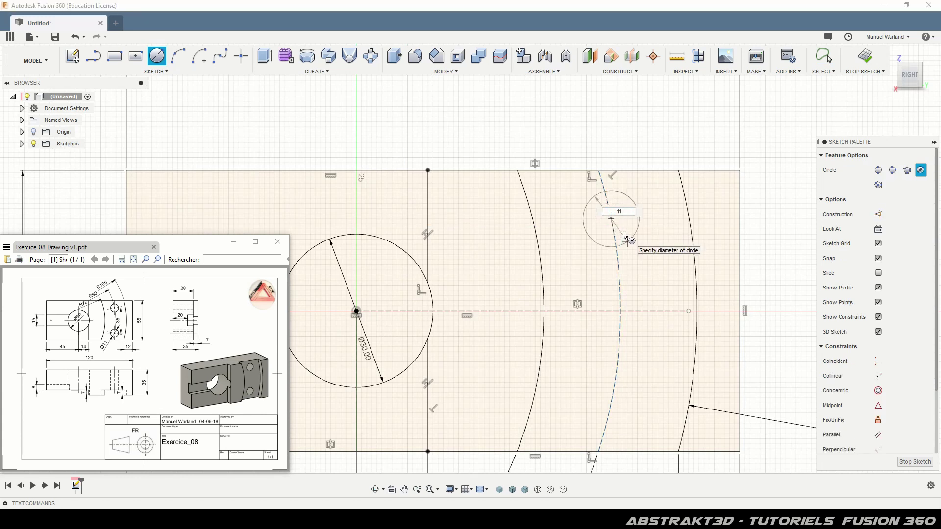
key(Return)
key(Escape)
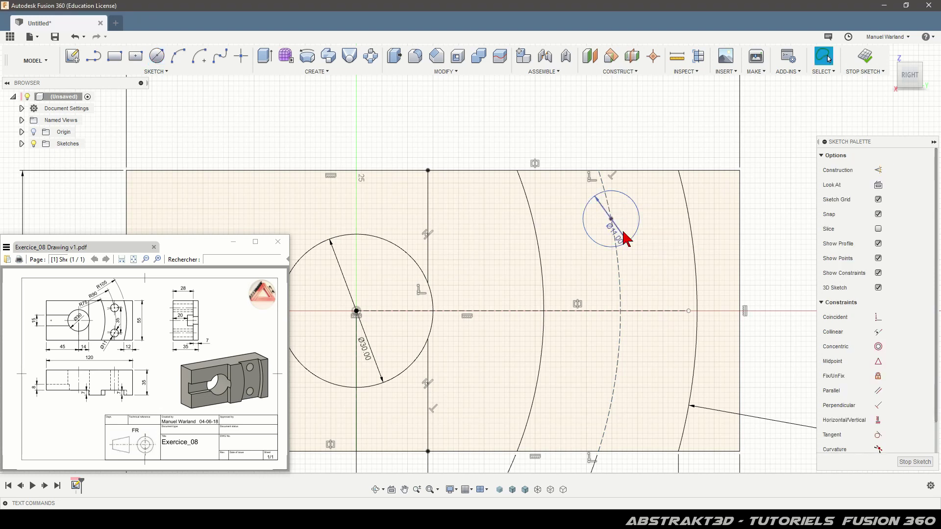
click(157, 56)
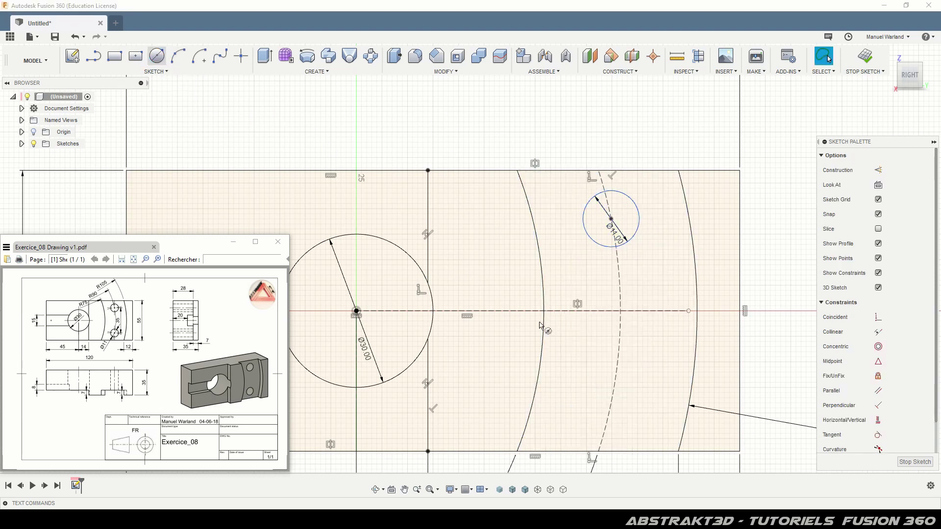
click(609, 407)
text(11)
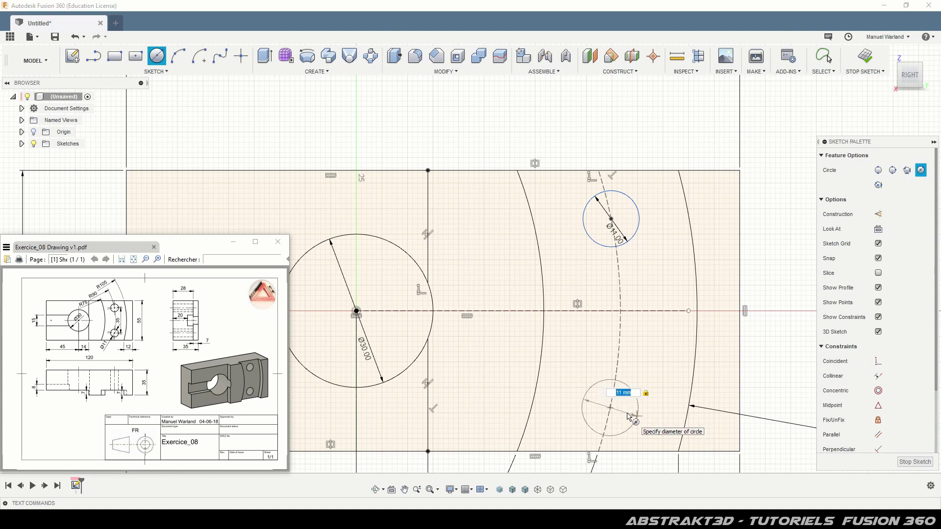
key(Return)
key(Escape)
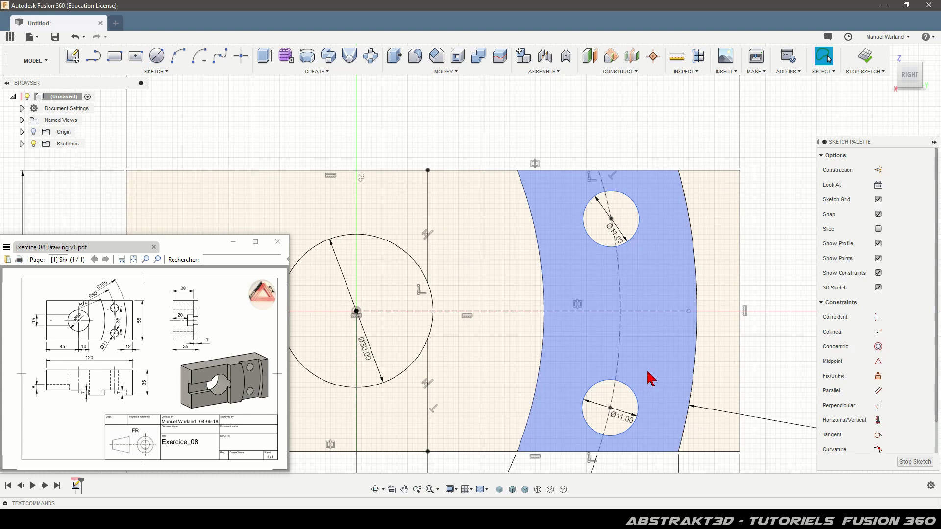
scroll(878, 406, down, 2)
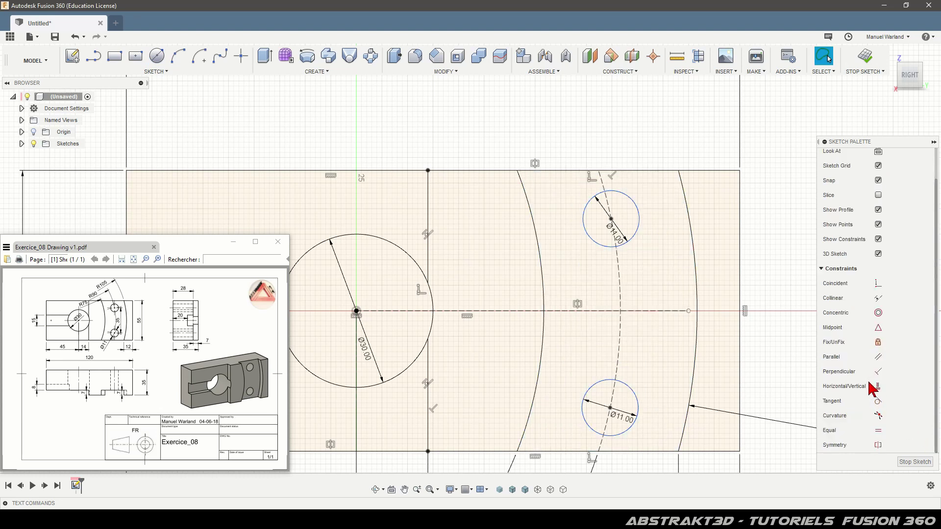
Make the two Ø11 holes symmetric about the centre line.
click(878, 445)
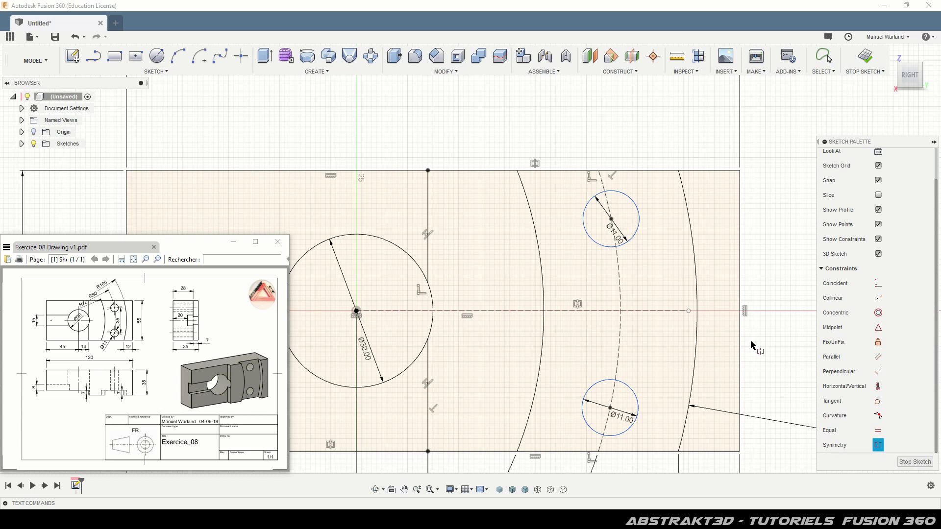
click(611, 223)
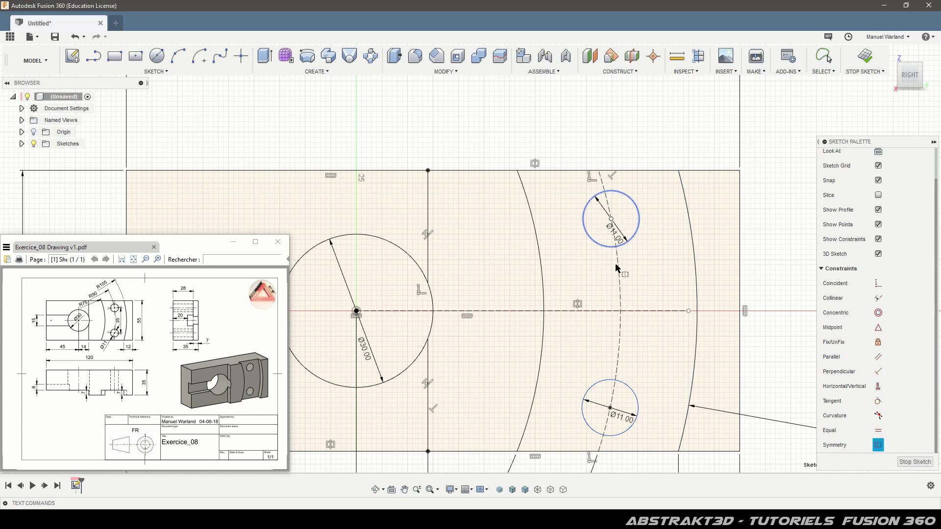
click(610, 409)
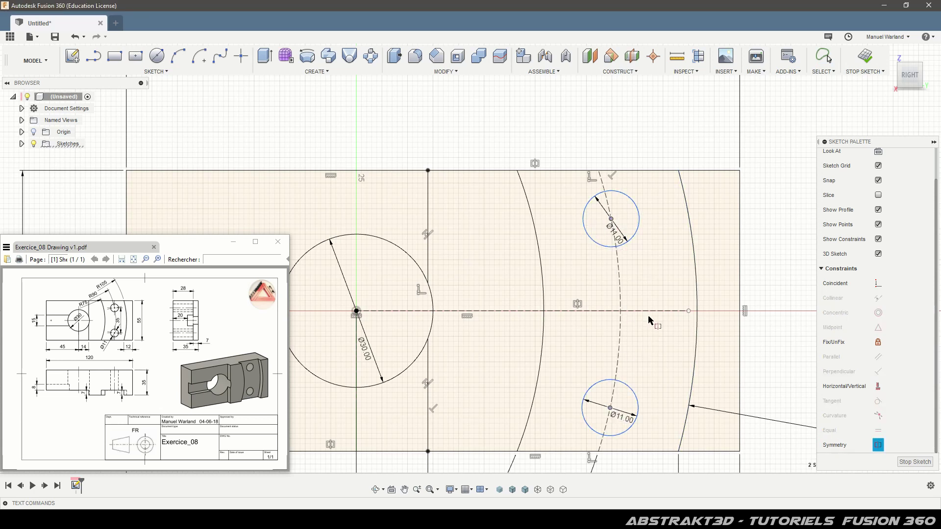
click(642, 312)
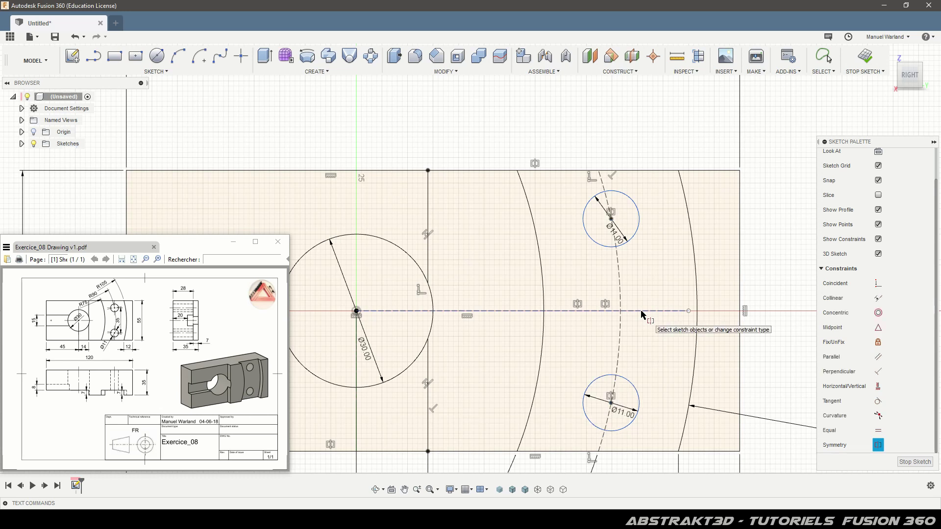
key(Escape)
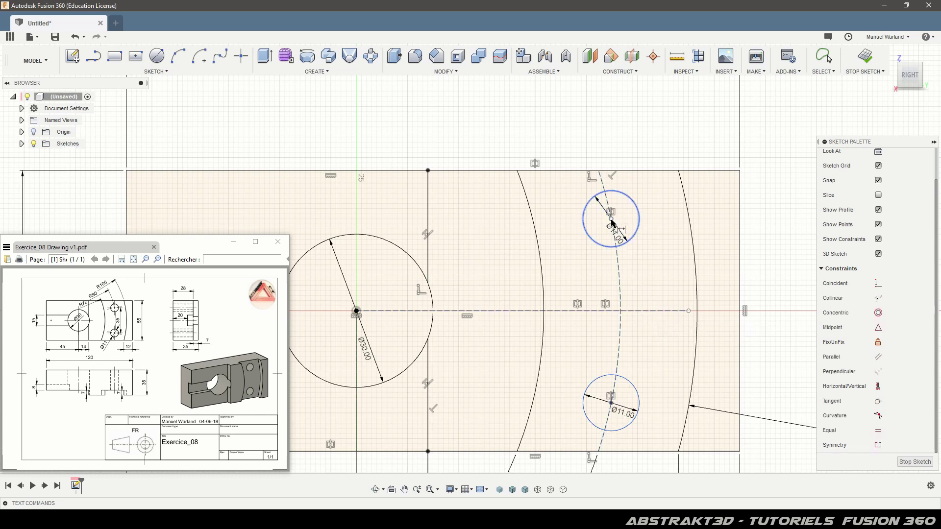
Dimension the hole centres 35 mm apart and fit the sketch in view.
click(610, 219)
click(611, 402)
click(777, 326)
click(778, 328)
text(365)
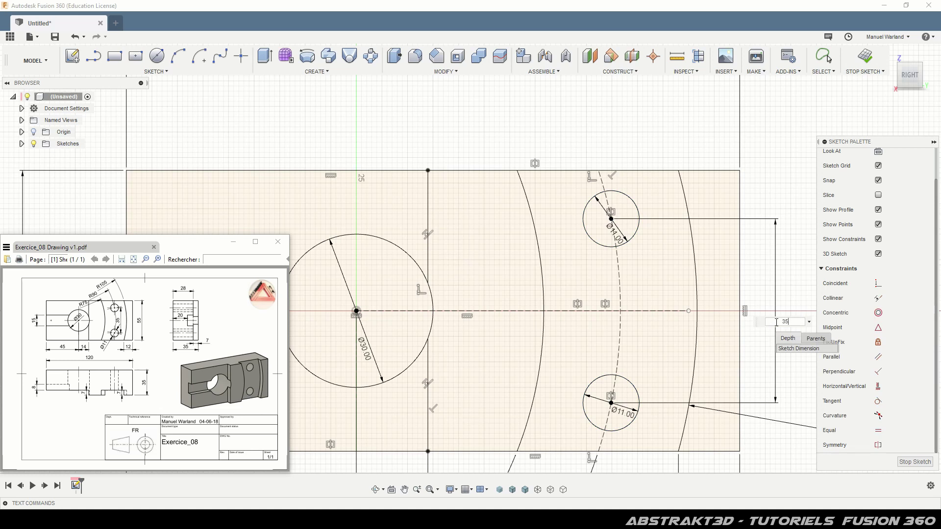
key(Return)
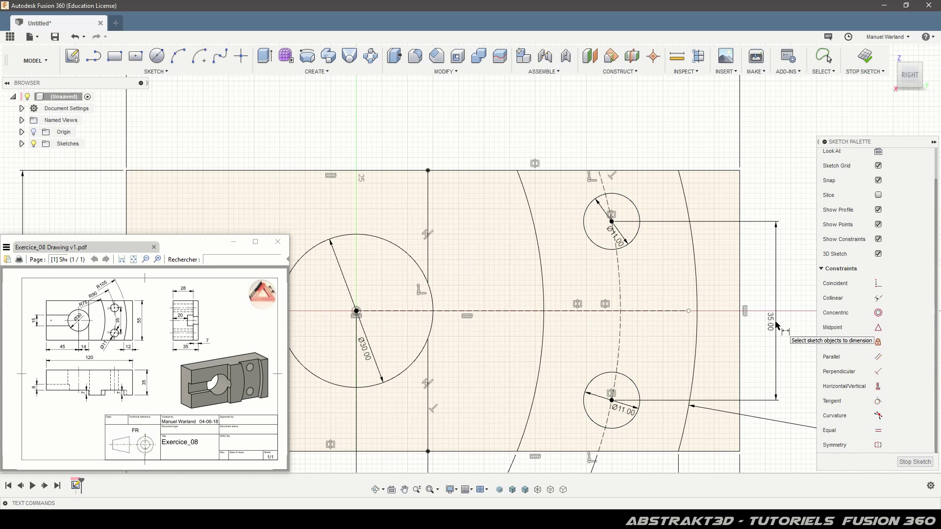
key(F6)
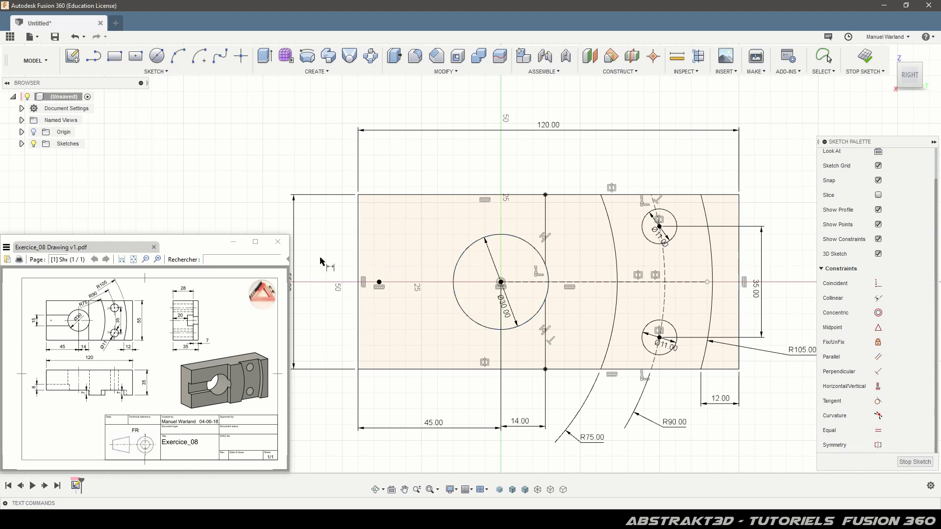
Draw upper and lower horizontal slot lines from the block's left edge to the Ø30 bore.
click(93, 56)
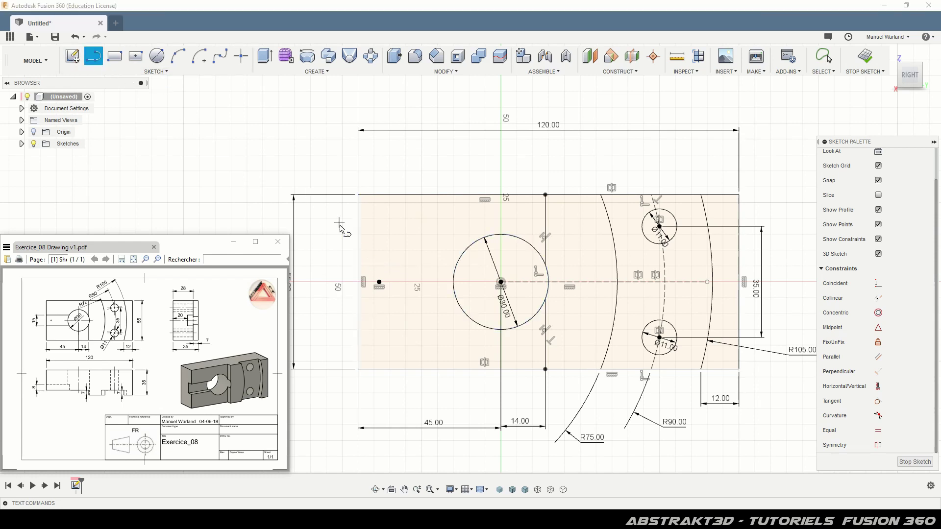
click(357, 257)
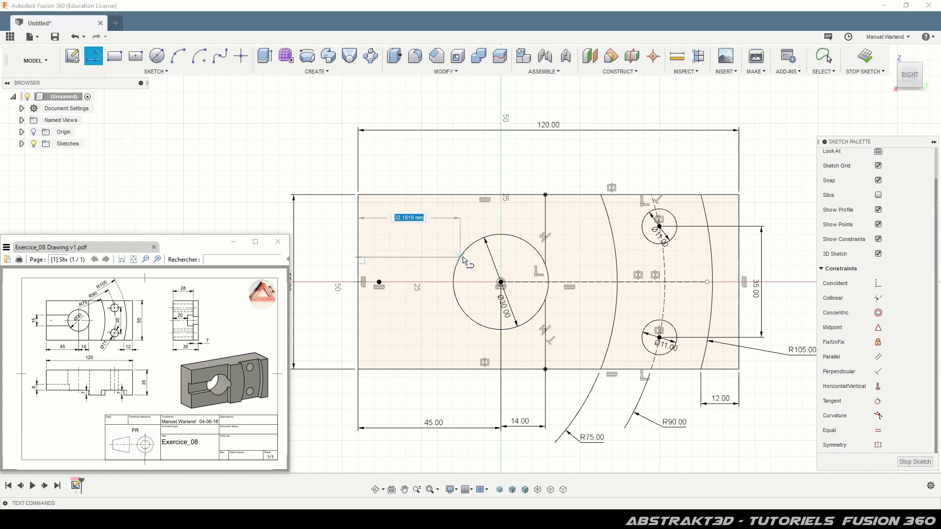
double_click(459, 257)
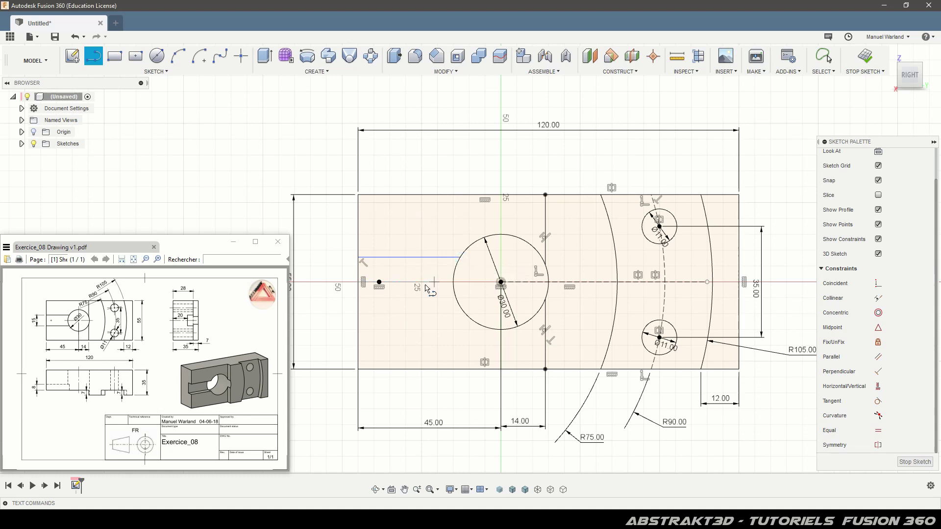
click(358, 304)
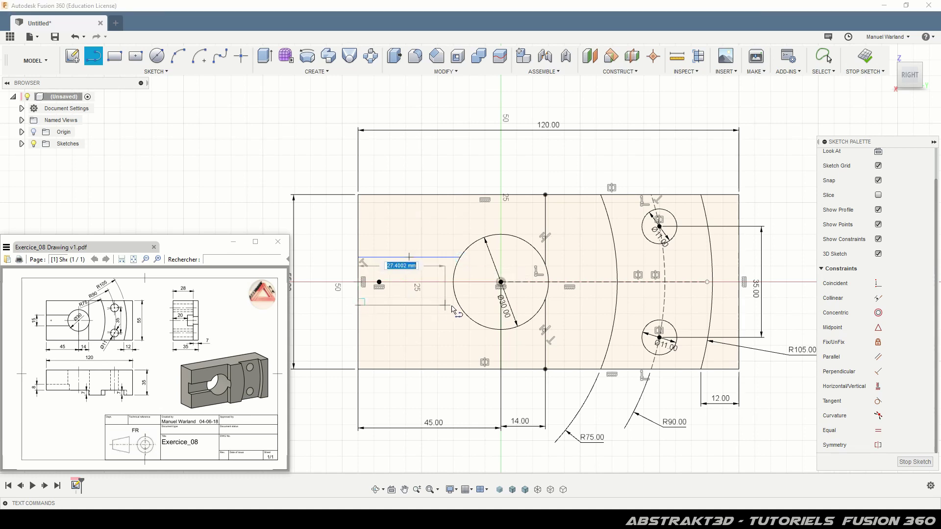
double_click(459, 304)
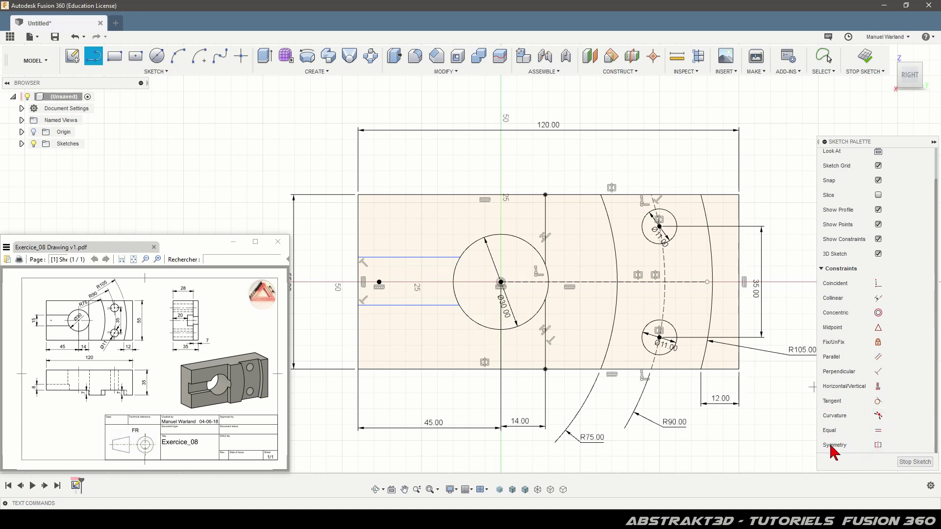
click(878, 444)
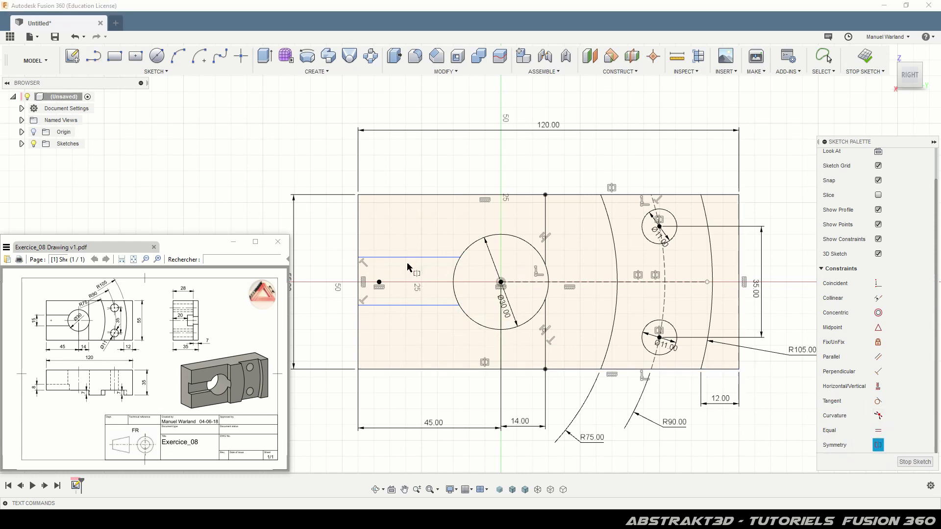
Make the two slot lines symmetric about the centre line.
click(411, 304)
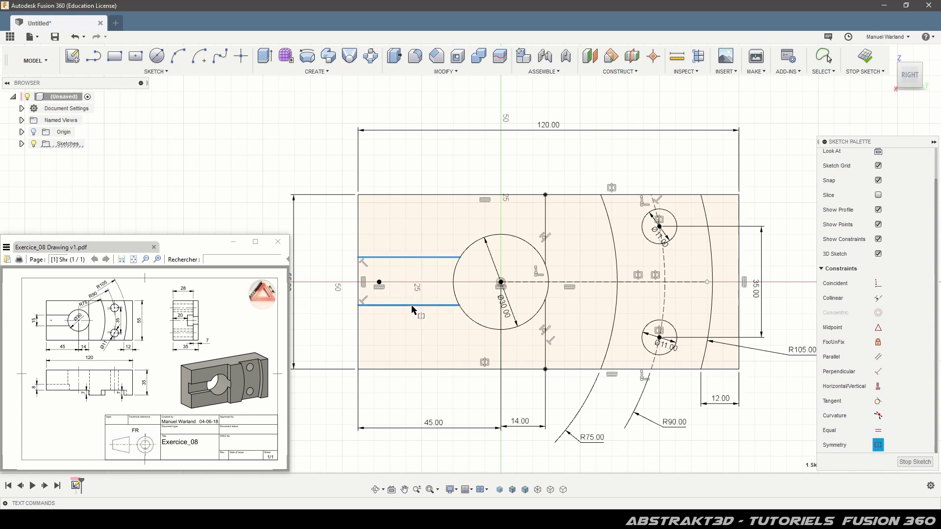
click(596, 283)
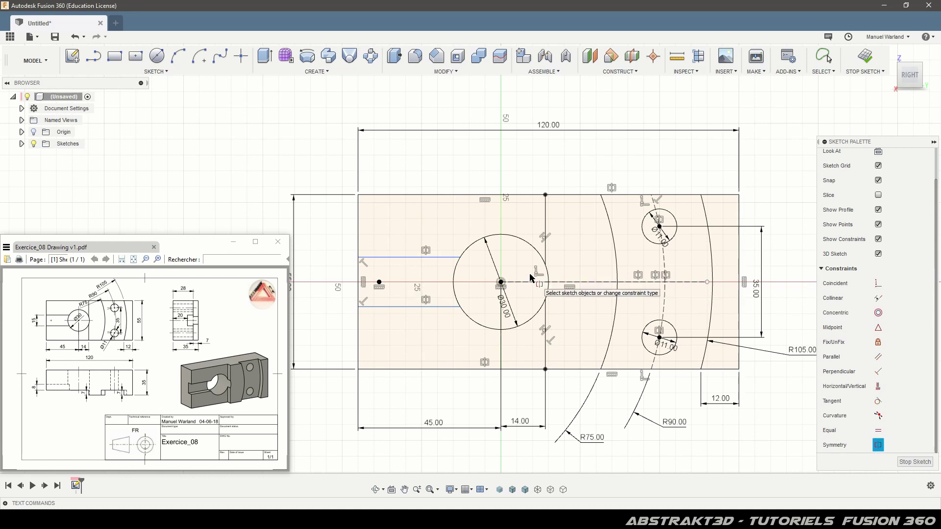
key(Escape)
Dimension the slot lines 15 mm apart and finish the sketch.
click(390, 258)
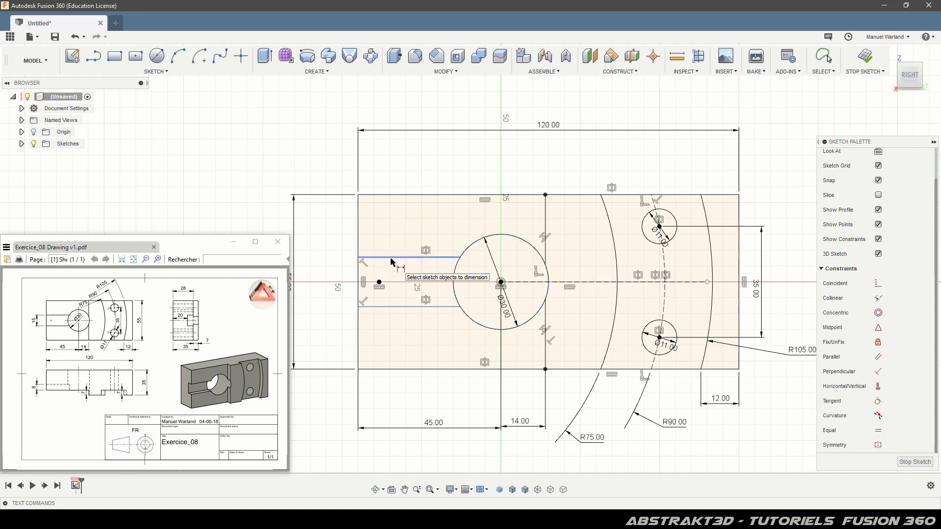
click(395, 307)
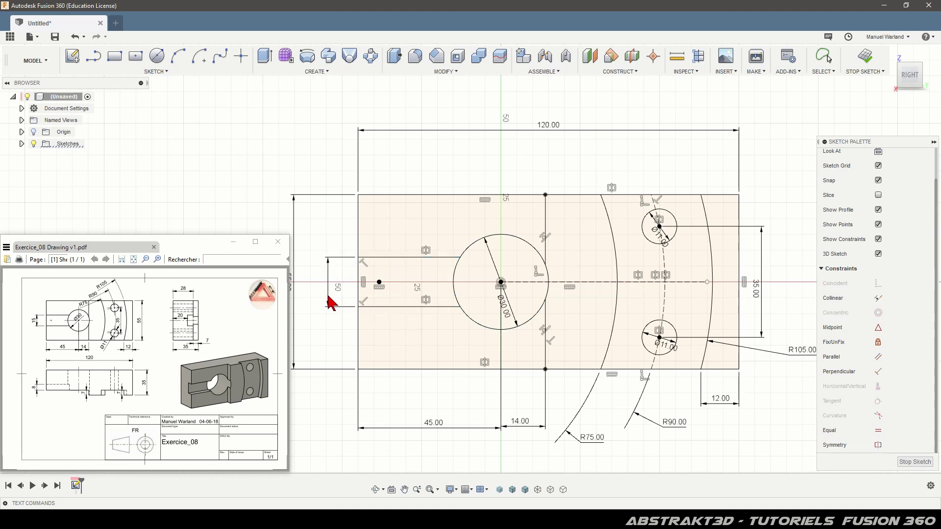
click(328, 297)
text(15)
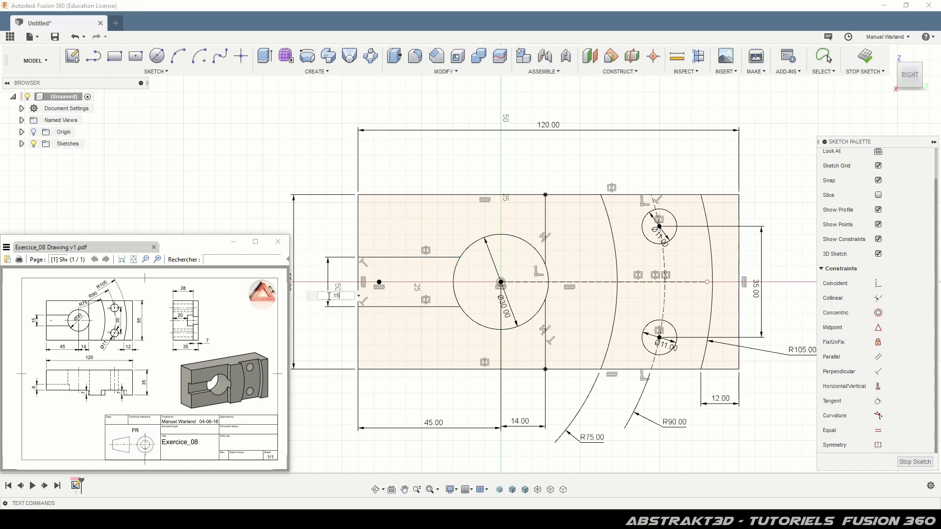
key(Return)
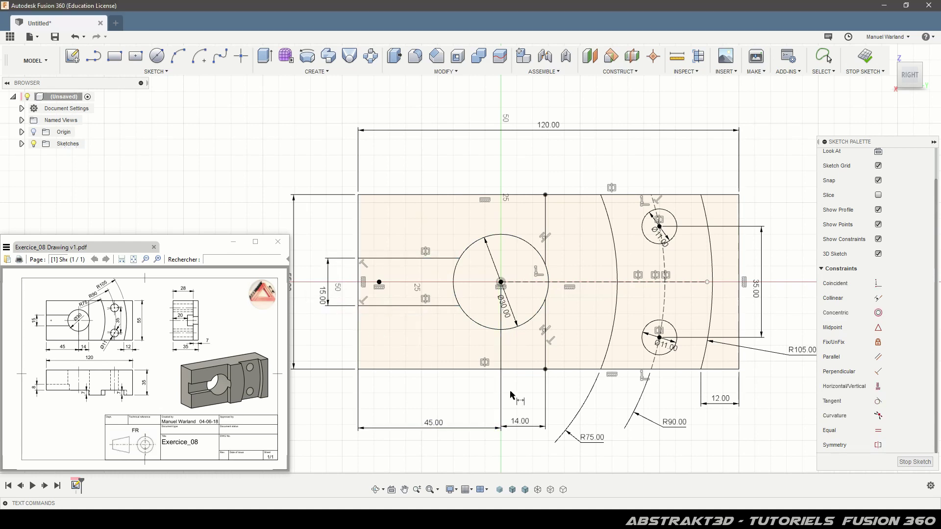
scroll(416, 253, down, 2)
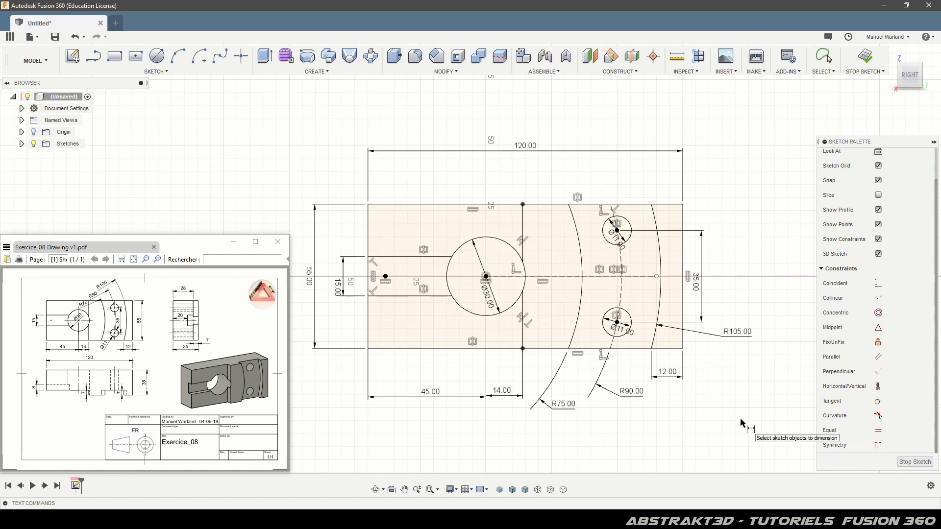
click(906, 463)
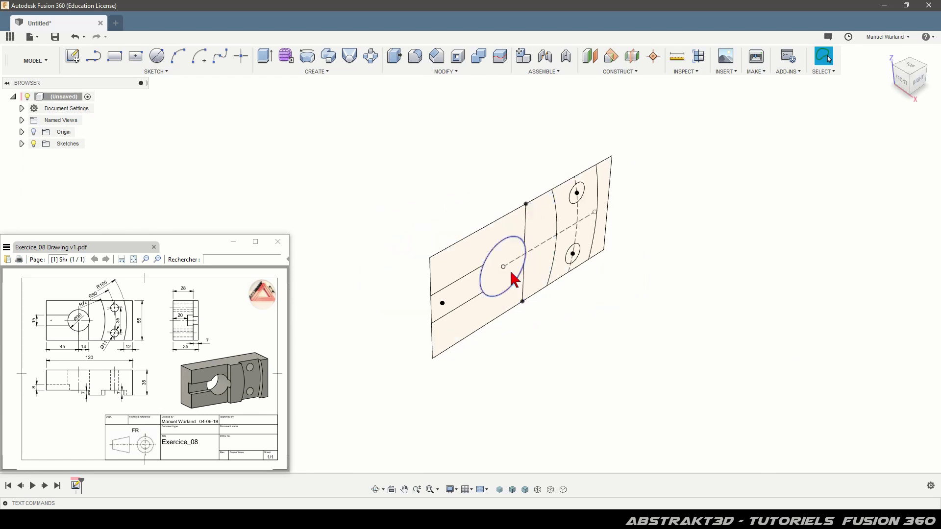
Zoom in on the finished sketch and launch the Extrude command.
scroll(505, 186, up, 2)
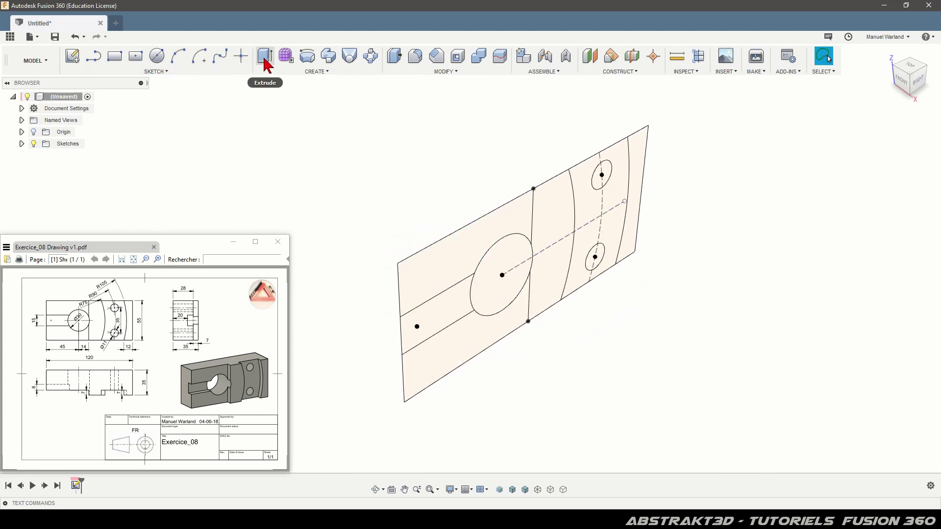
mouse_move(264, 56)
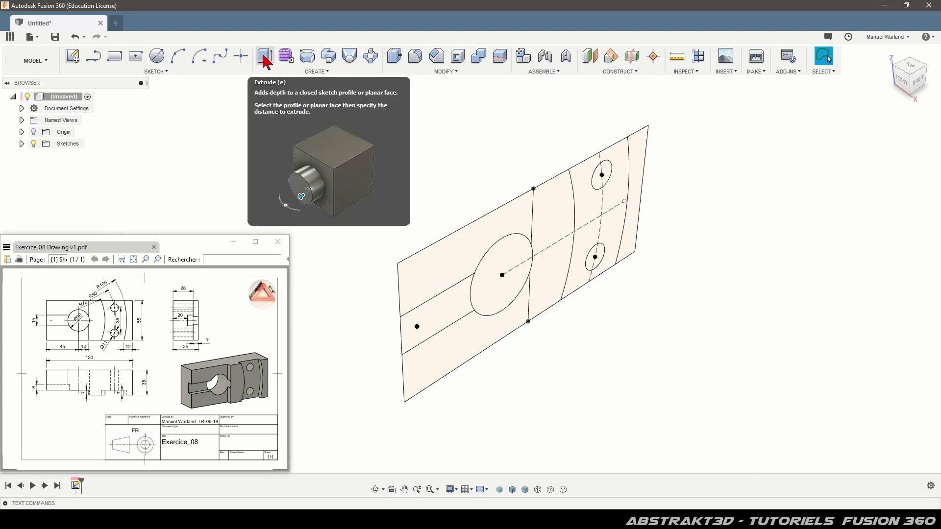
click(263, 56)
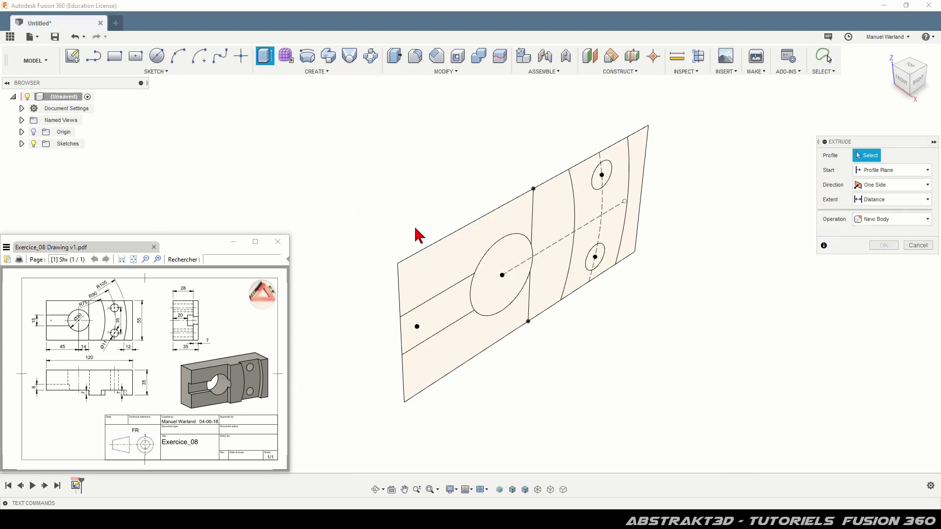
Extrude the six block profiles 28 mm into a new body with the Ø30 bore and Ø11 holes.
click(460, 269)
click(447, 319)
click(441, 363)
click(541, 284)
click(582, 214)
click(637, 156)
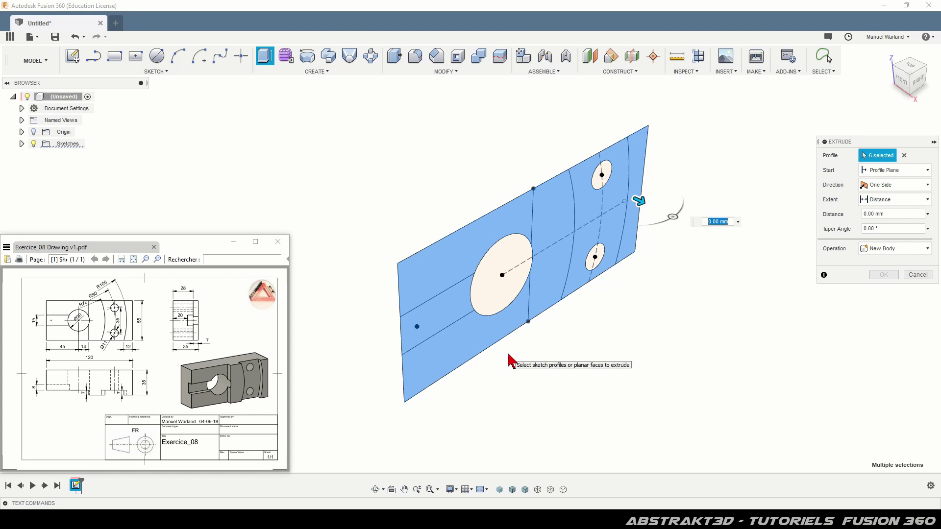
text(28)
key(Return)
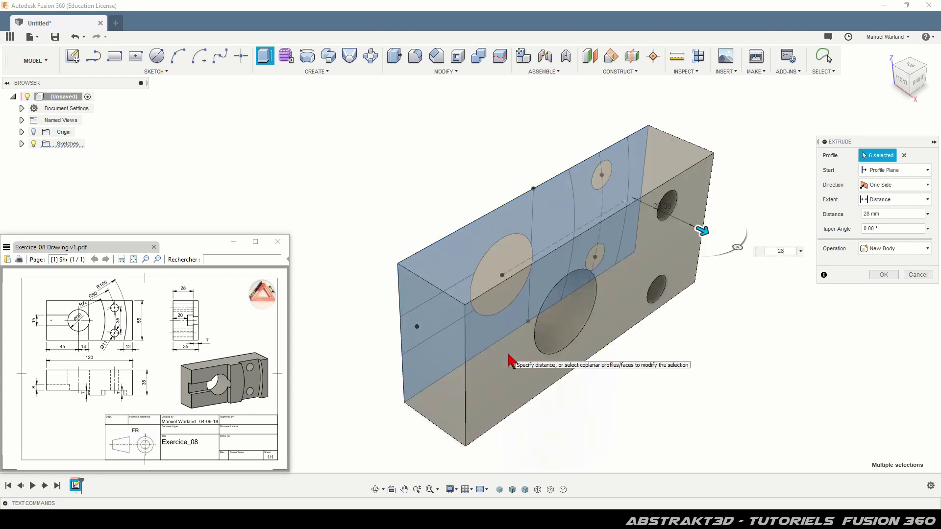
key(Return)
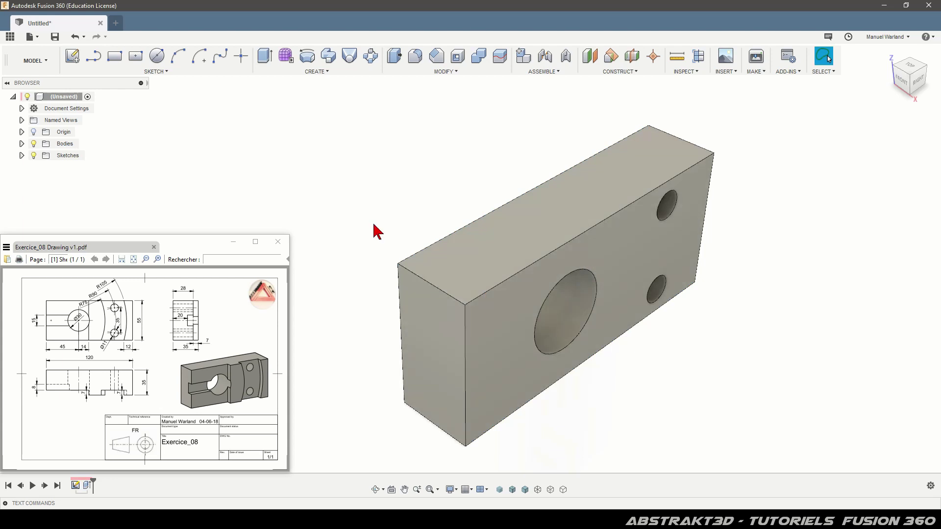
click(22, 156)
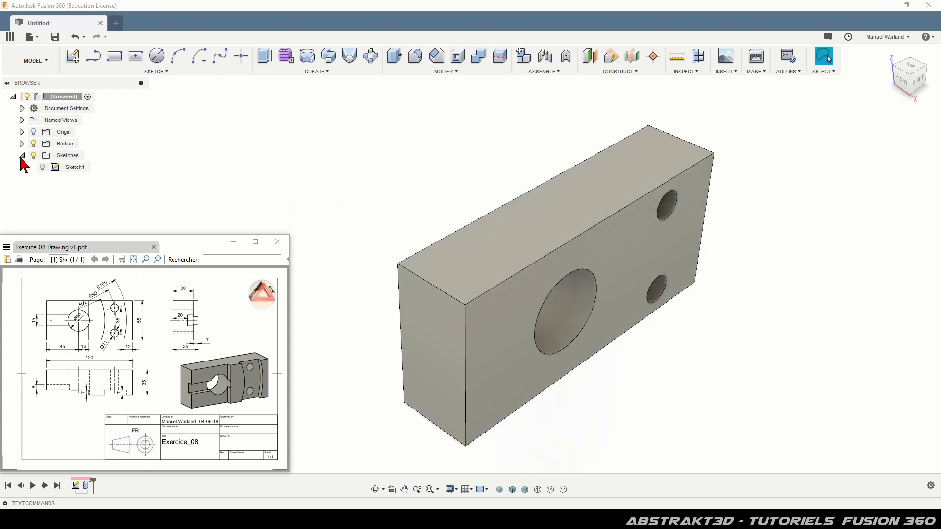
Show Sketch1 on the body and select its two curved band profiles beside the bore.
click(42, 167)
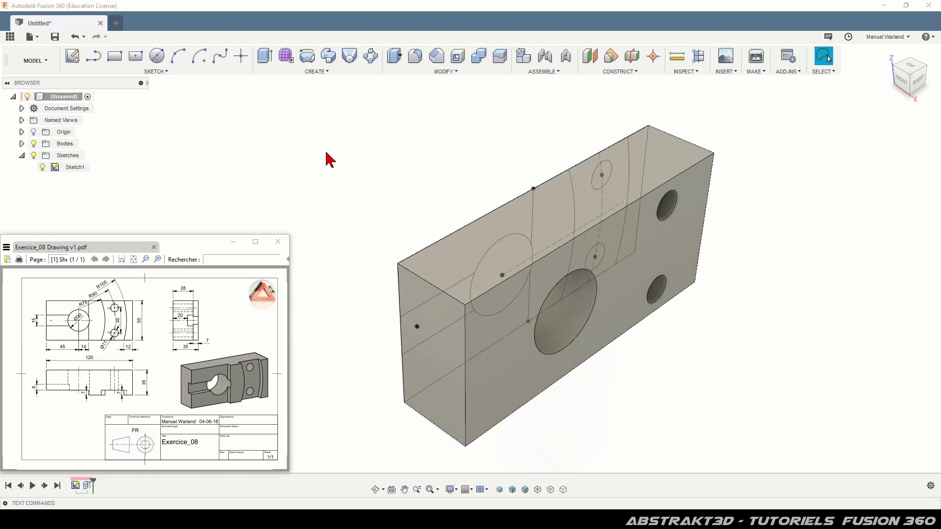
click(557, 216)
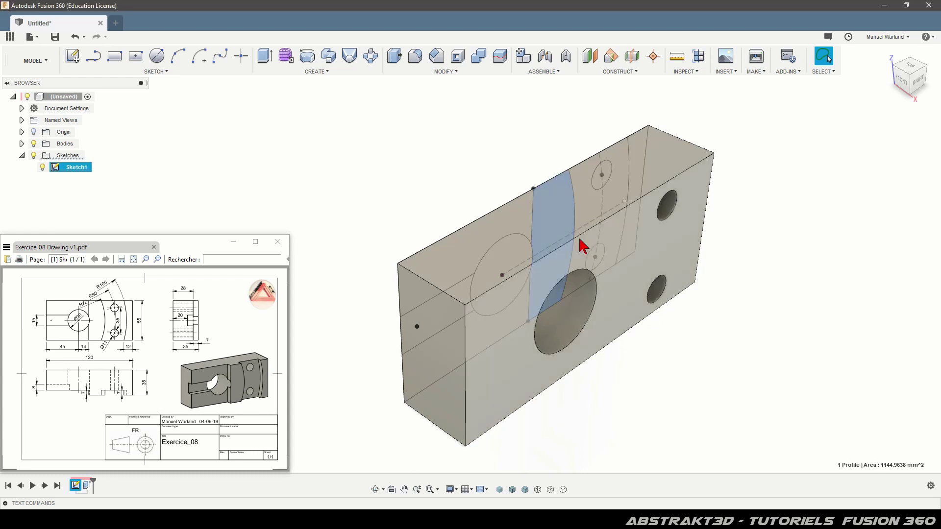
ctrl+click(641, 154)
ctrl+click(640, 153)
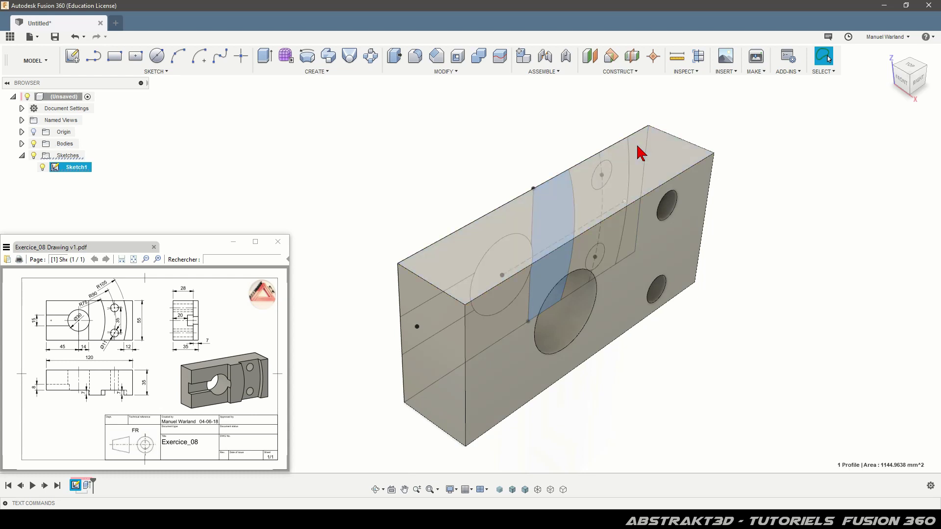
click(640, 153)
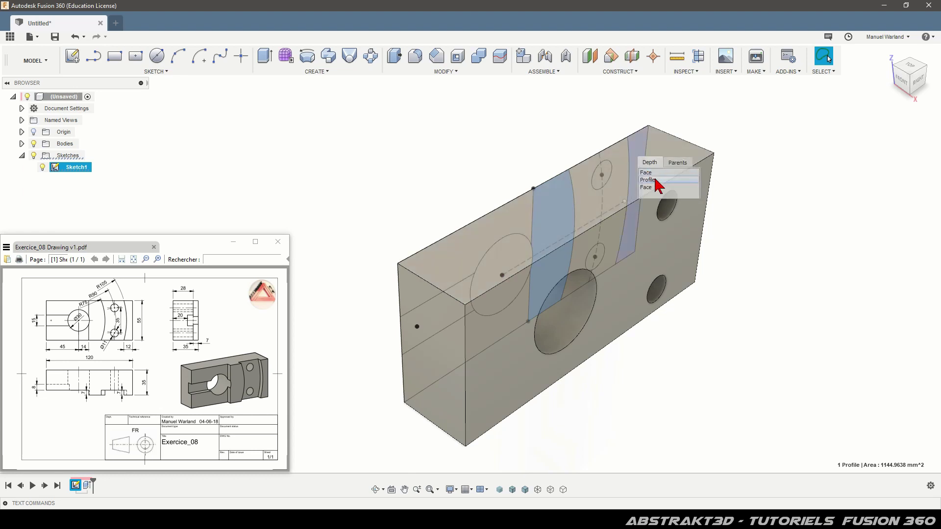
click(648, 180)
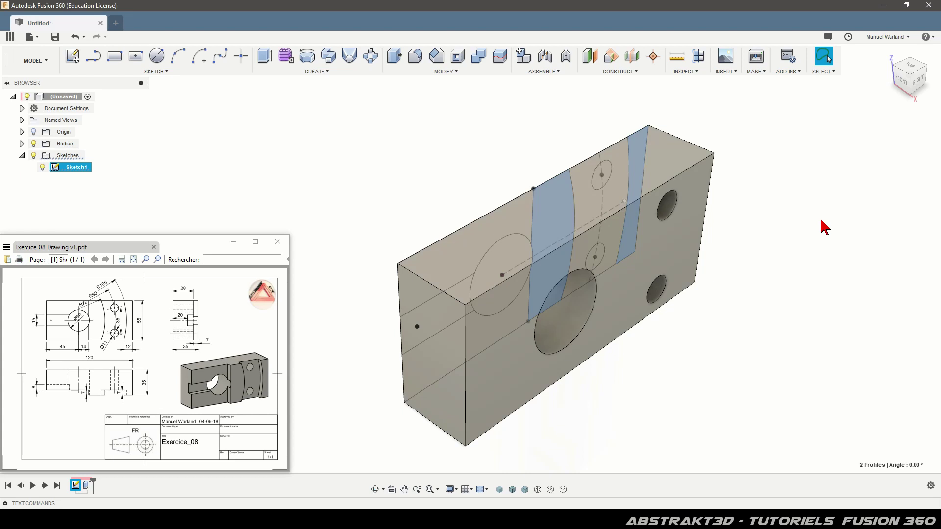
click(265, 58)
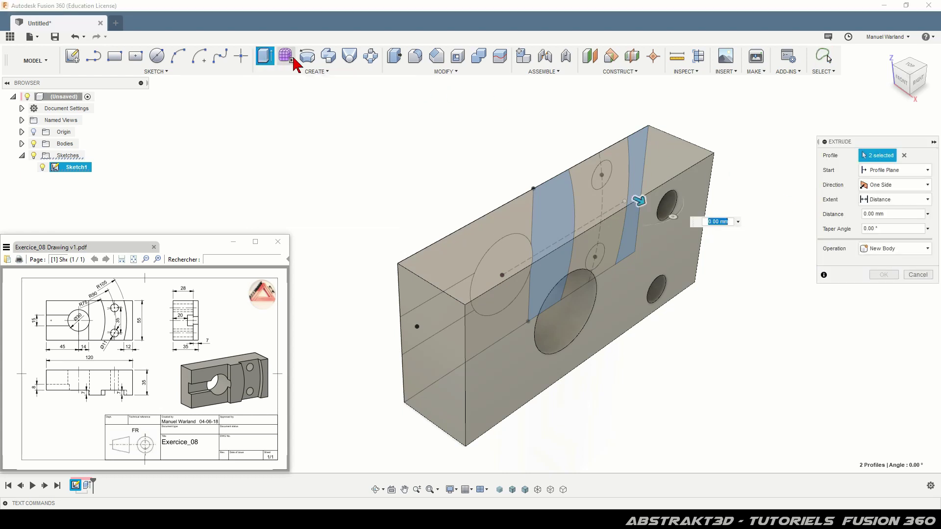
Extrude the two band profiles 7 mm from the block's front face, joined to the body.
click(897, 169)
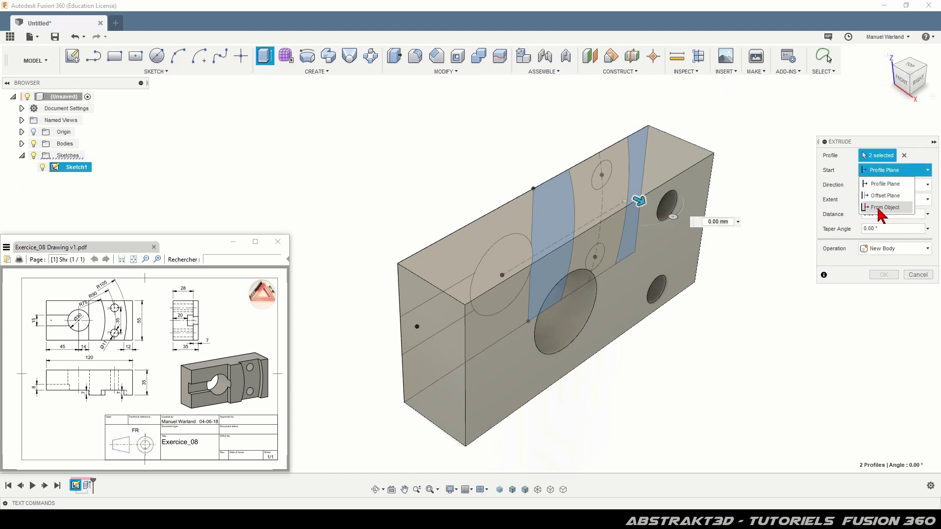
click(894, 208)
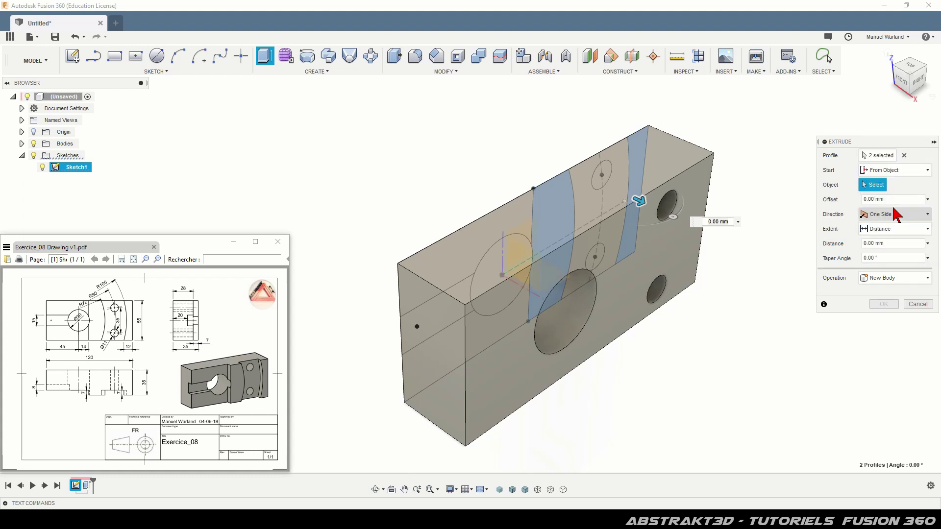
click(660, 258)
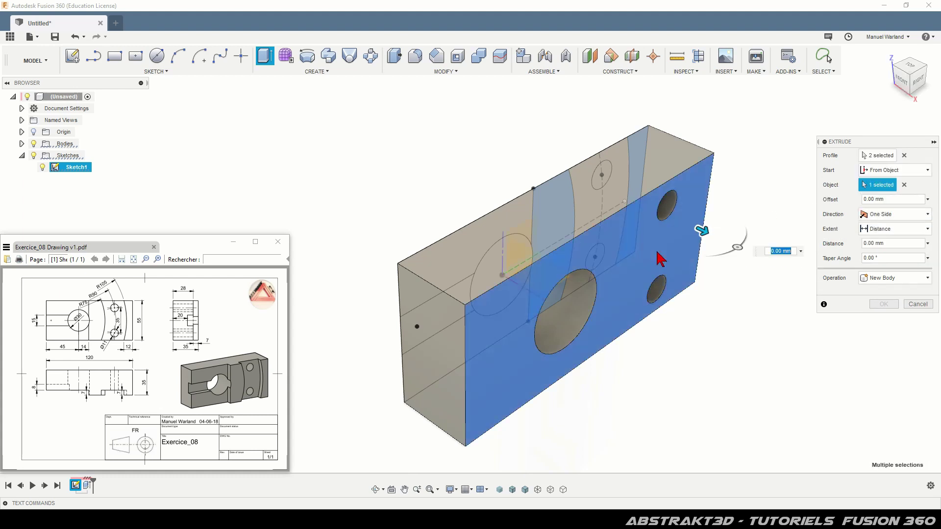
double_click(895, 244)
text(7)
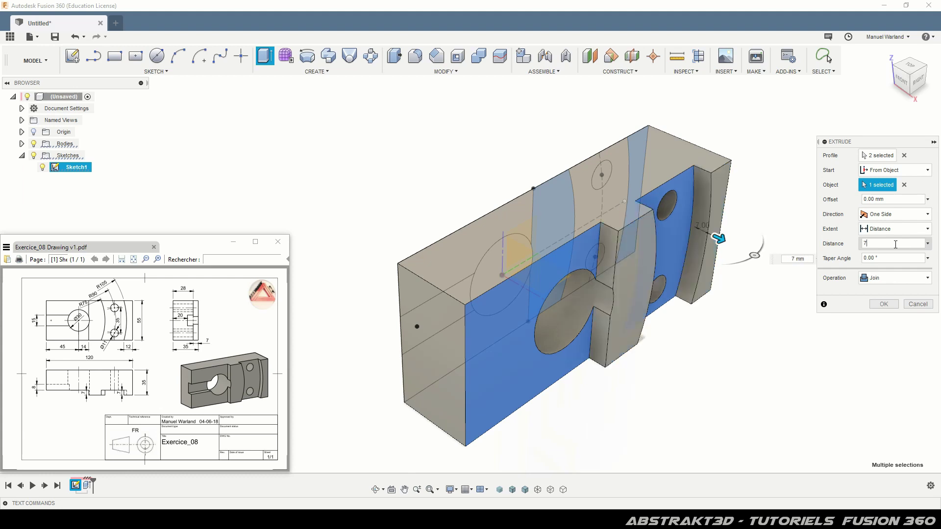
key(Return)
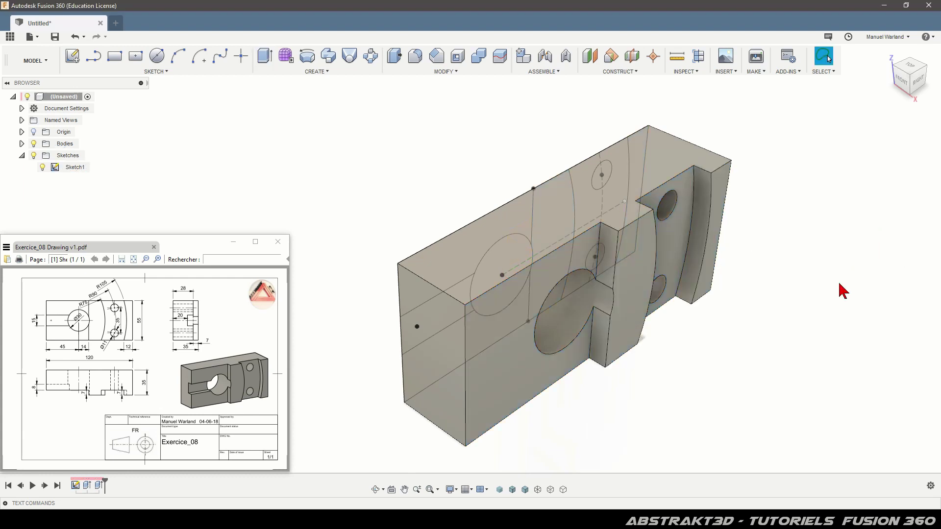
Extrude-cut the narrow left-end strip profile -8 mm, starting from the block's front face.
click(441, 323)
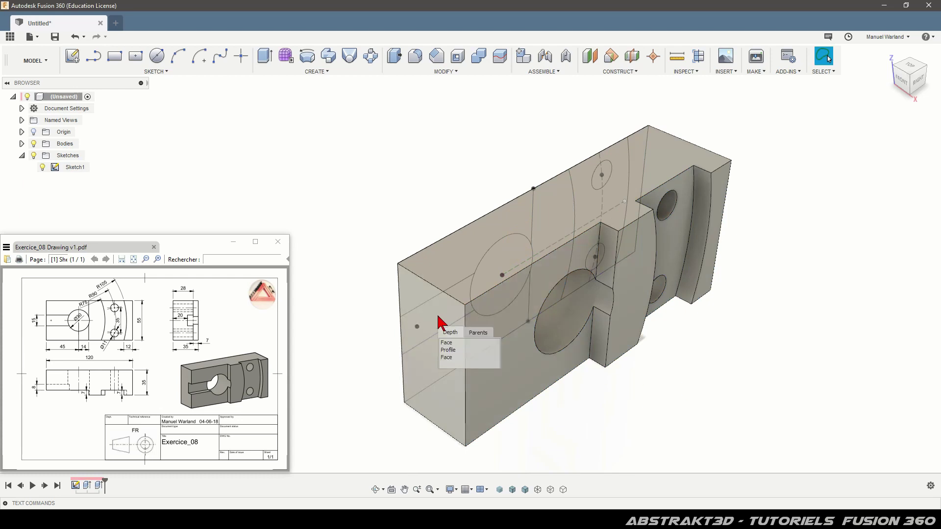
click(448, 349)
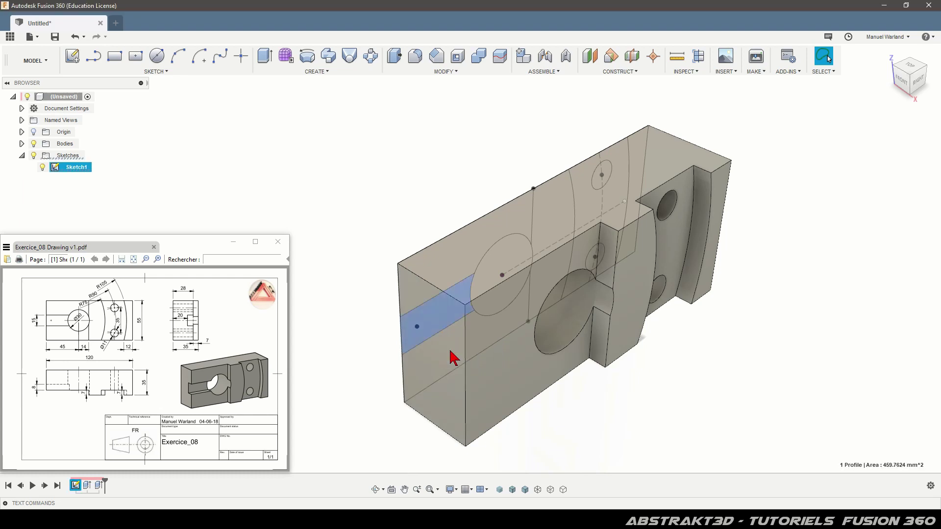
click(265, 56)
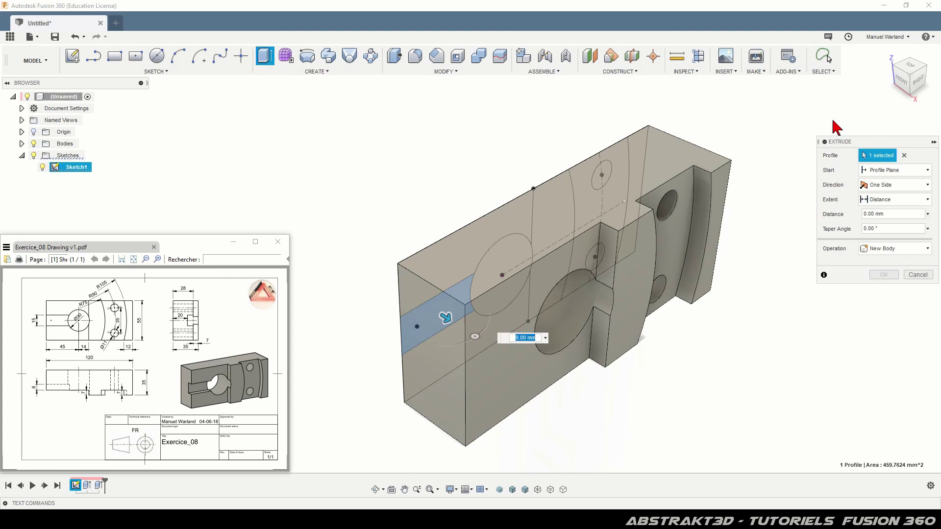
click(908, 171)
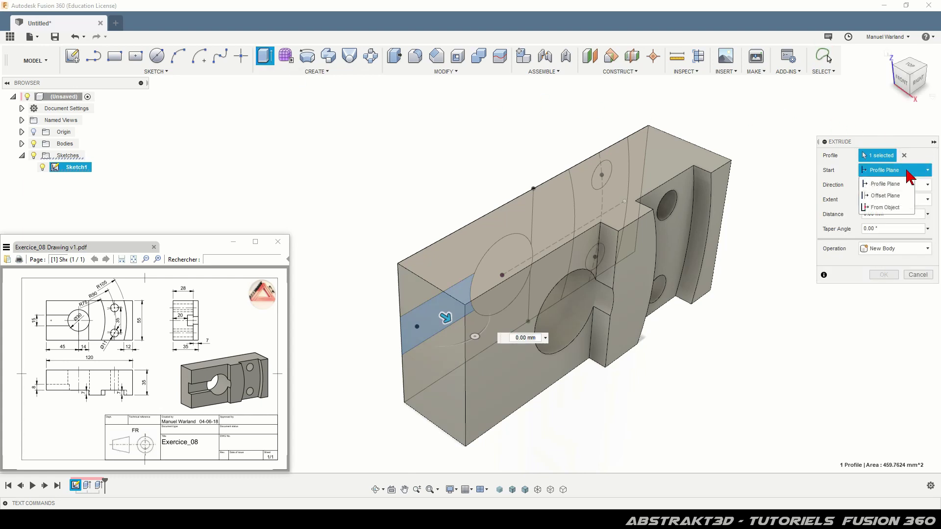
click(883, 208)
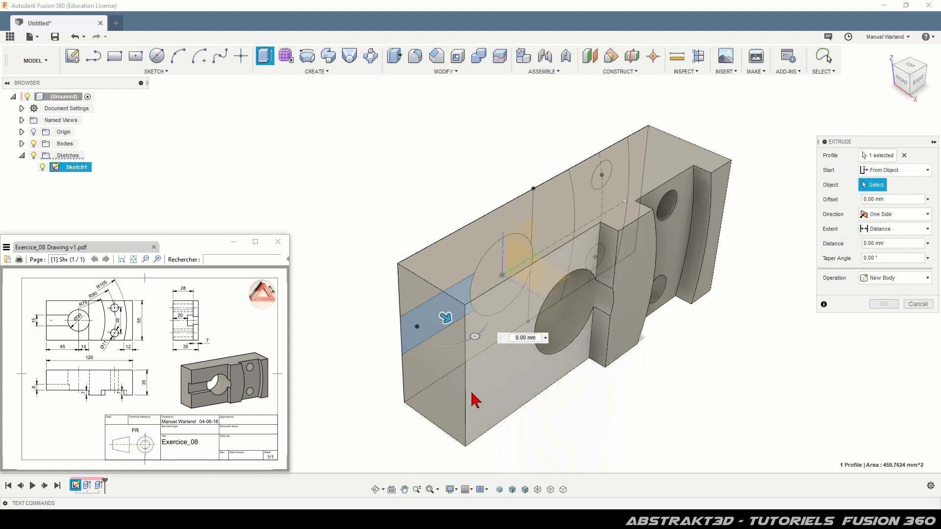
click(488, 392)
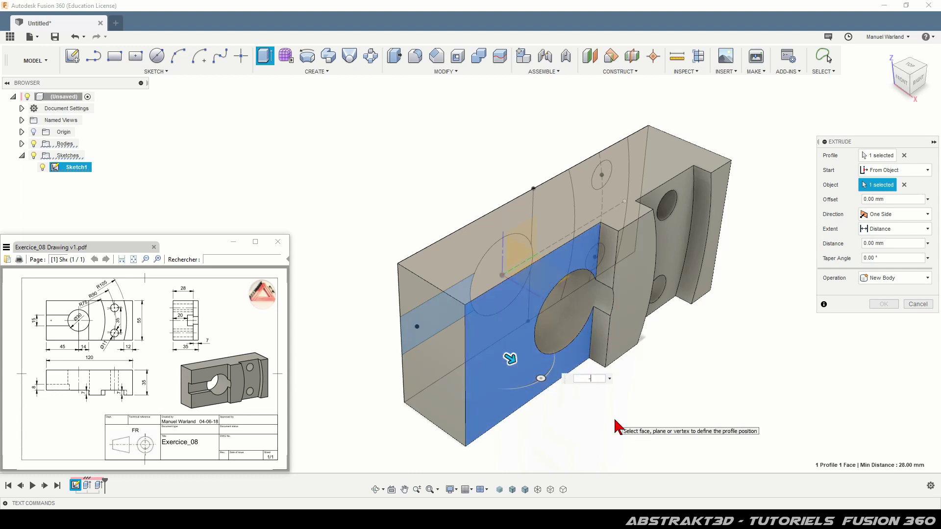
text(-8)
key(Return)
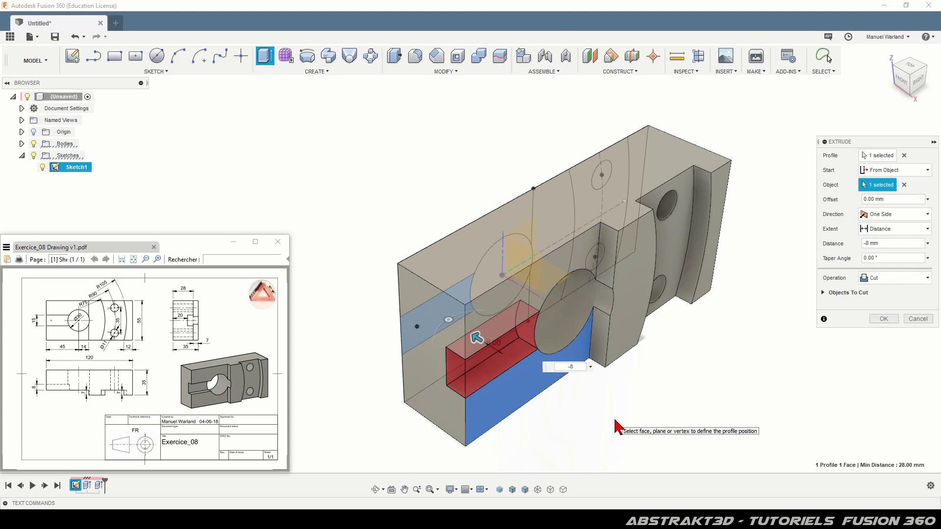
key(Return)
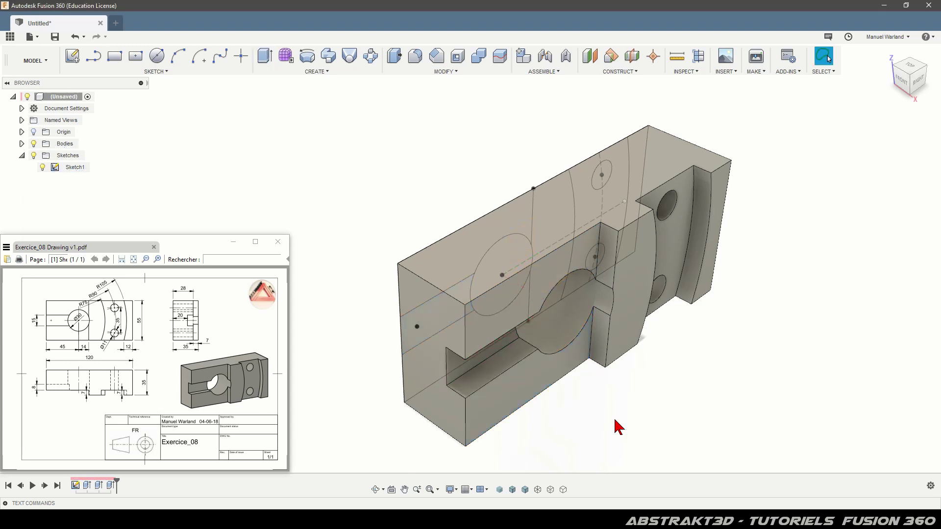
Hide Sketch1, orbit to view the part from above, then return to the home view.
click(41, 167)
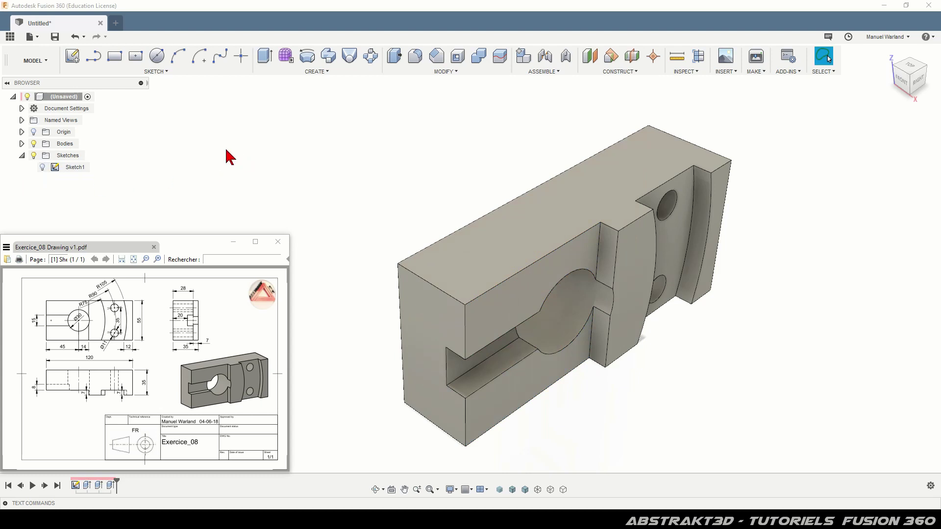
mouse_move(448, 309)
shift+middle_down()
mouse_move(422, 312)
mouse_move(456, 329)
shift+middle_up()
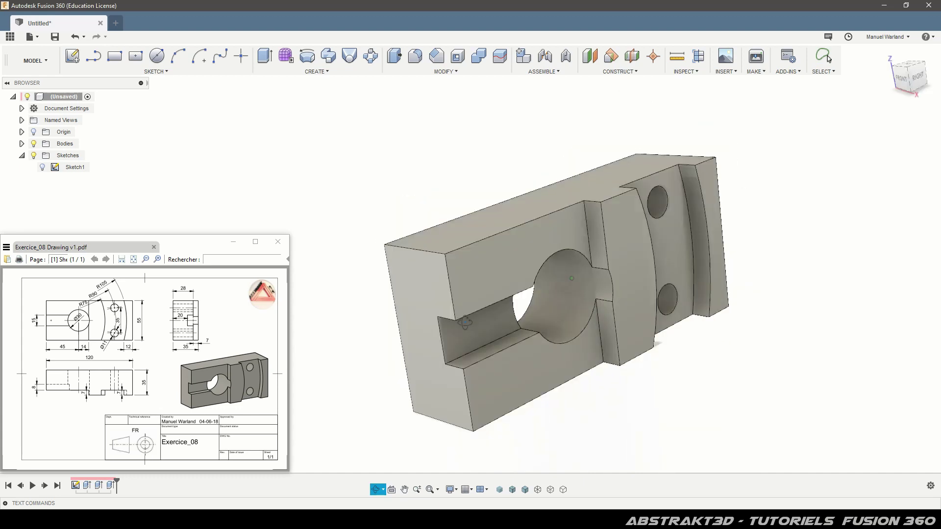
key(Escape)
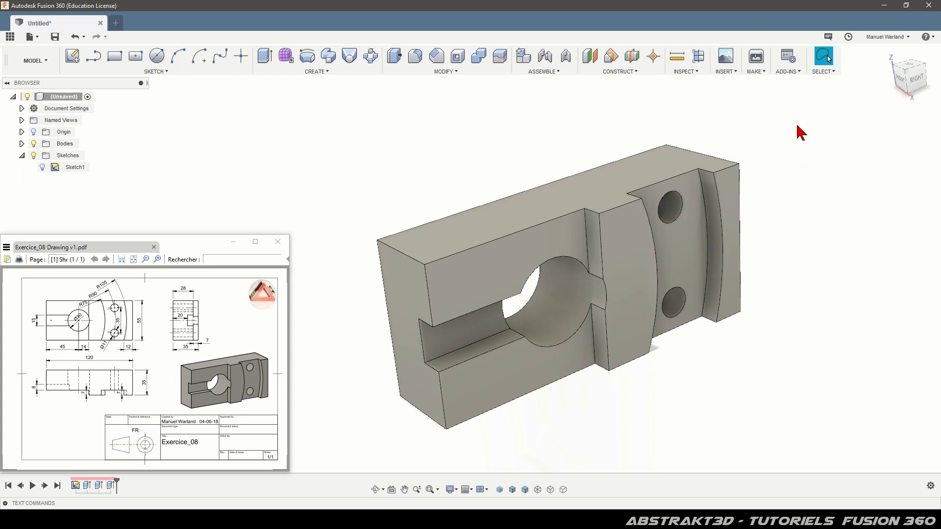
click(888, 52)
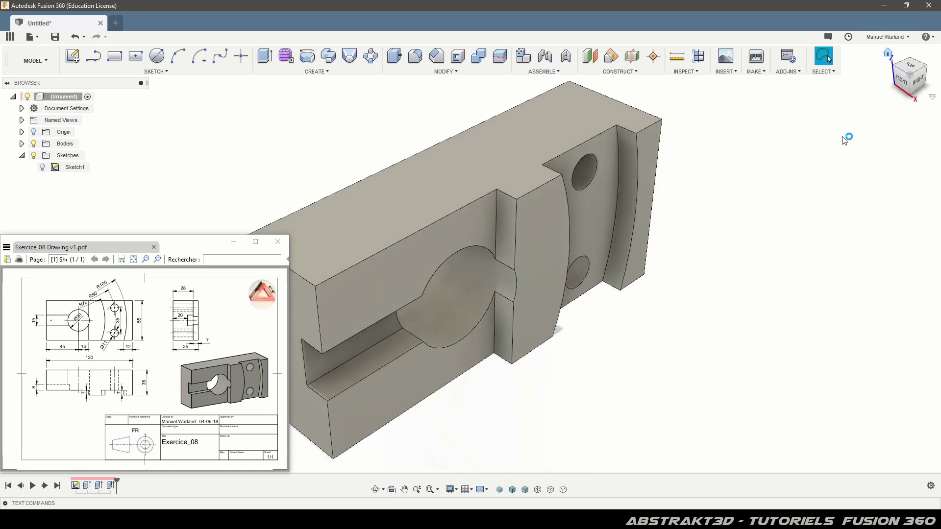